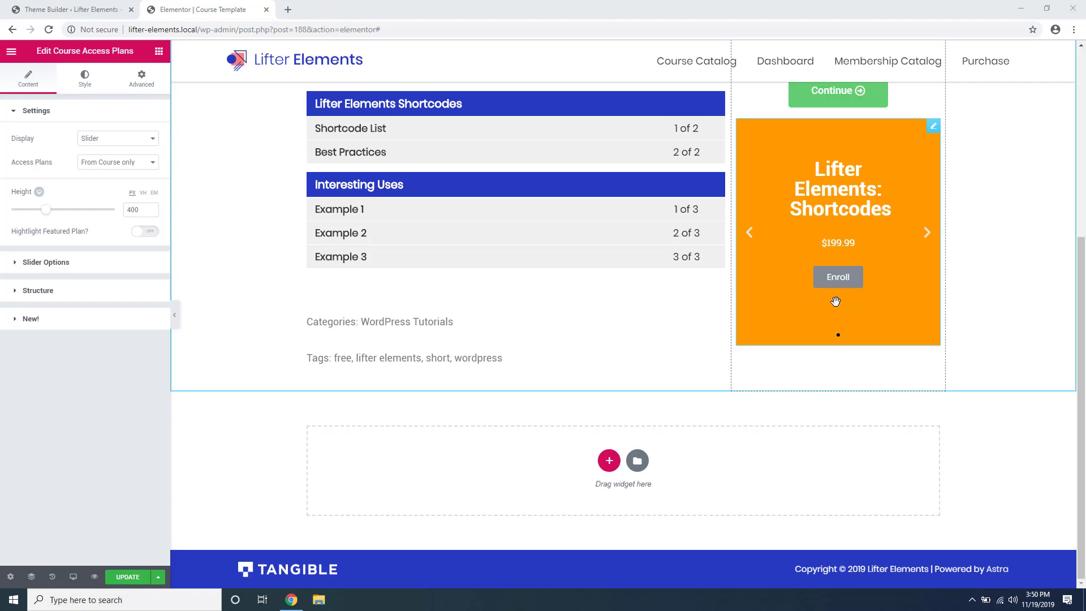
Open the Lifter Elements: Shortcodes course from the Courses list and scroll to its Access Plans.
{"action": "left_click", "coordinate": [70, 9]}
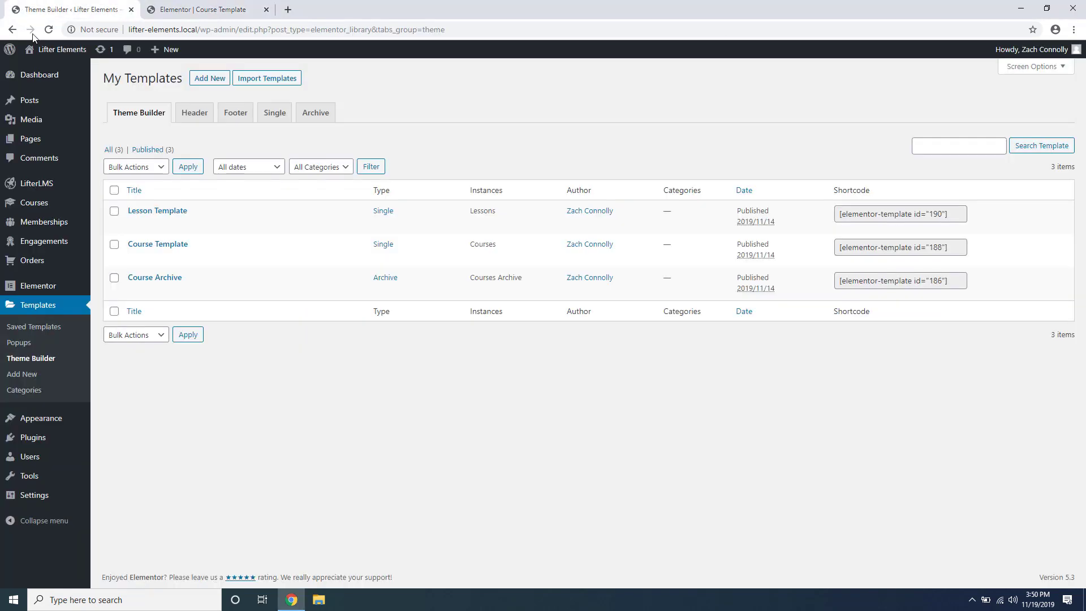
{"action": "left_click", "coordinate": [47, 205]}
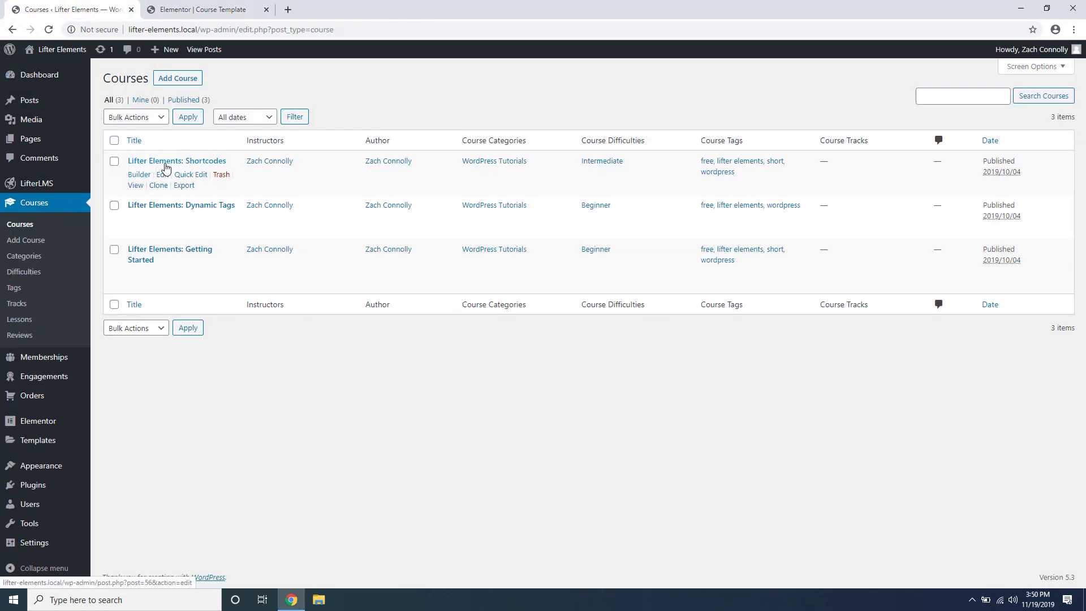
{"action": "left_click", "coordinate": [168, 162]}
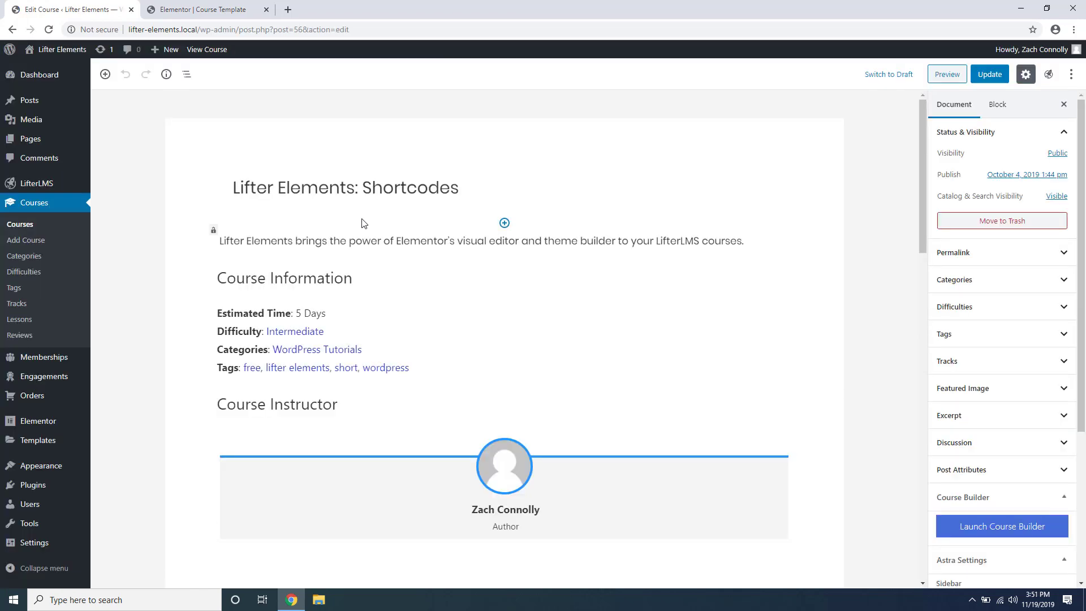
{"action": "scroll", "coordinate": [363, 223], "scroll_direction": "down", "scroll_amount": 15}
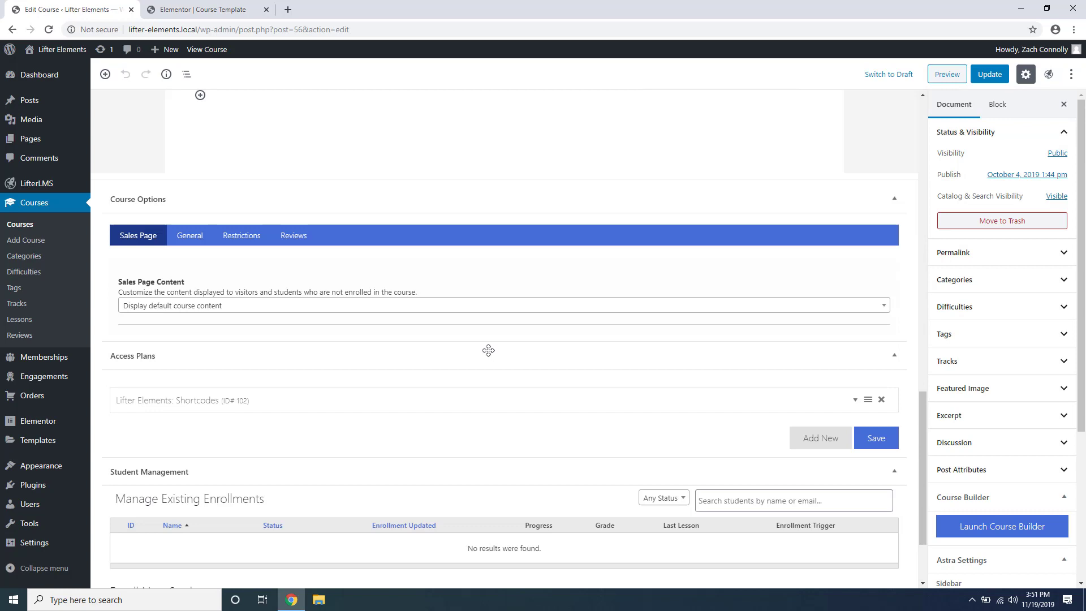
{"action": "scroll", "coordinate": [488, 350], "scroll_direction": "down", "scroll_amount": 2}
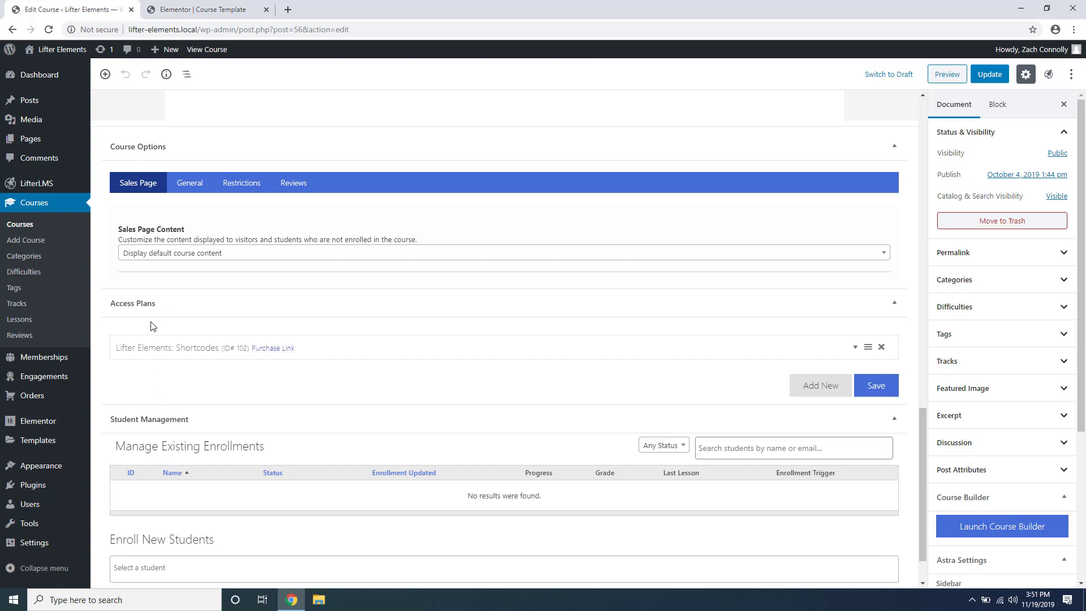
Collapse Course Options and Student Management, then add a second access plan to the course.
{"action": "left_click", "coordinate": [244, 146]}
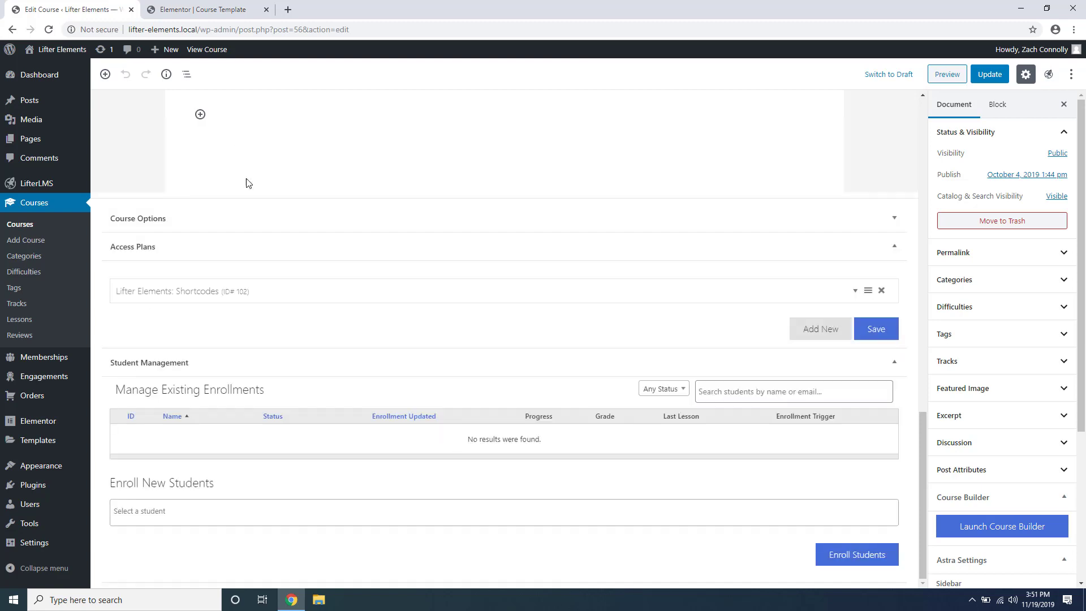
{"action": "left_click", "coordinate": [265, 365]}
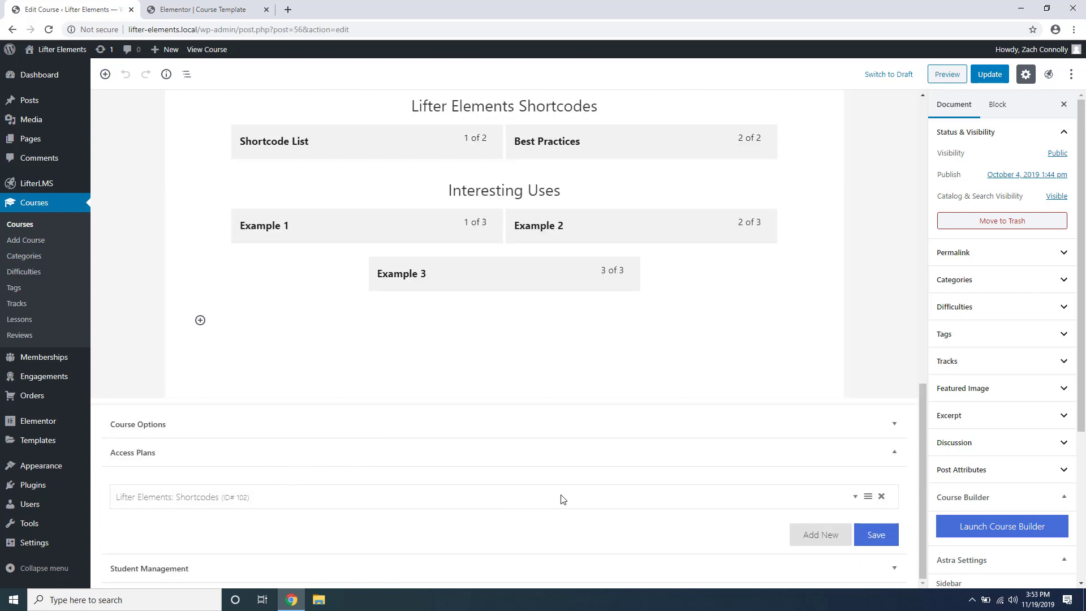
{"action": "left_click", "coordinate": [815, 537]}
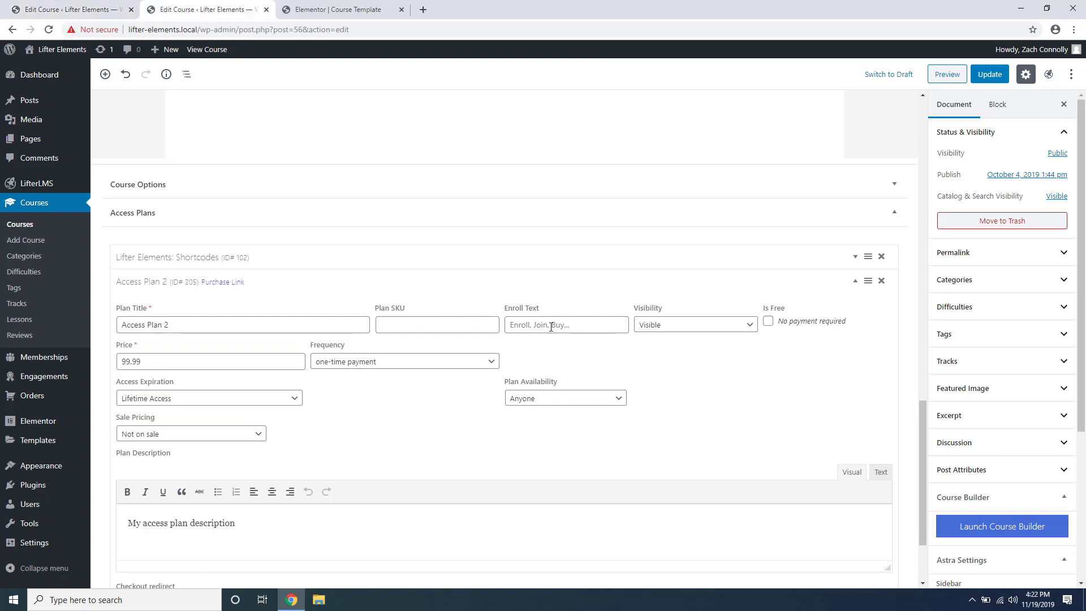
Keep the new plan Visible and leave it paid, with No payment required unticked.
{"action": "left_click", "coordinate": [665, 326]}
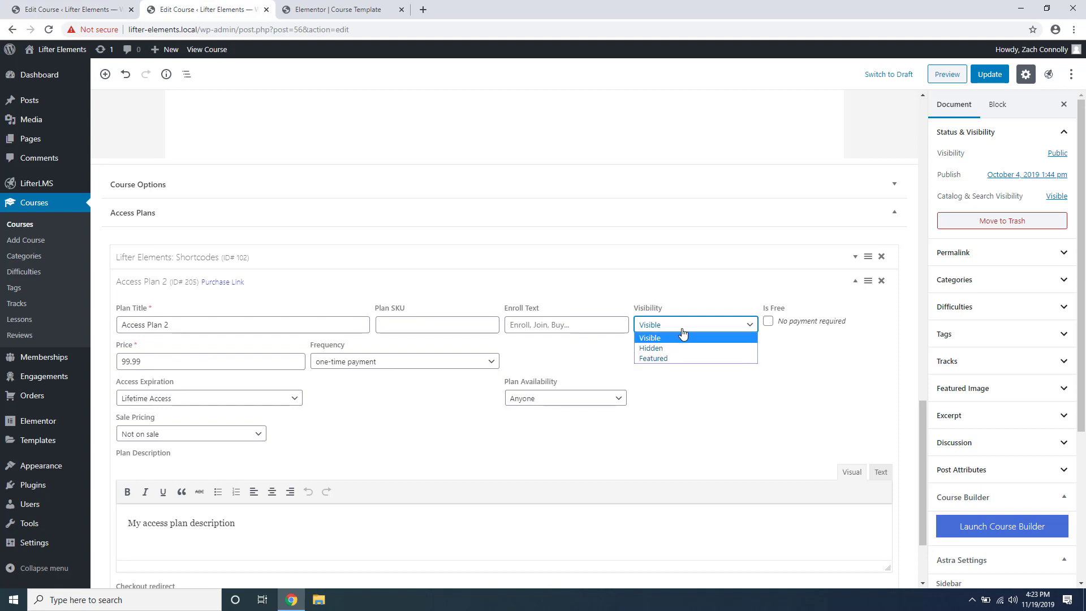
{"action": "left_click", "coordinate": [683, 329]}
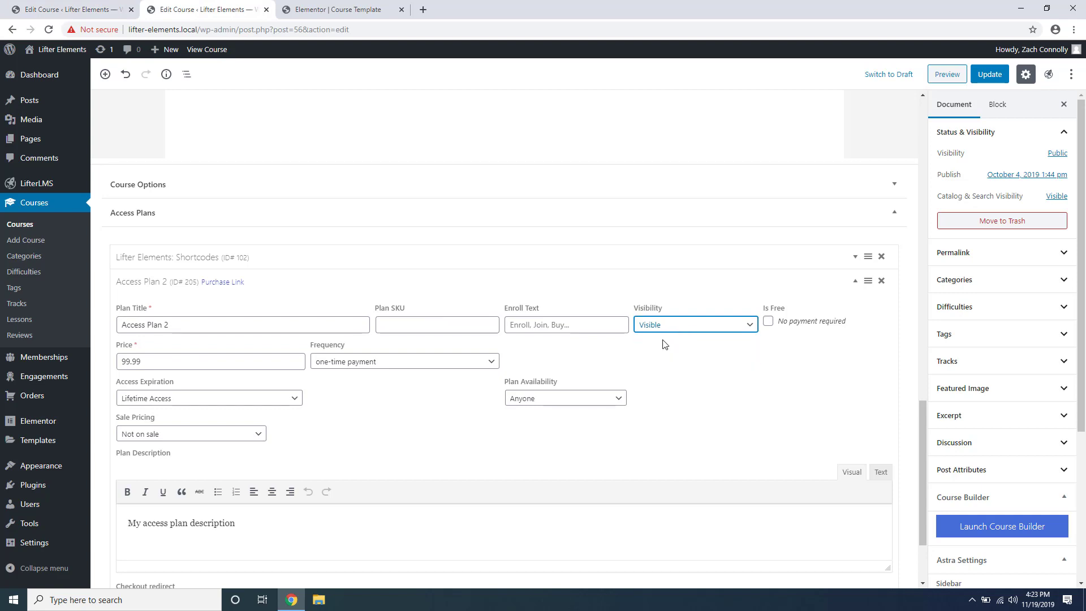
{"action": "left_click", "coordinate": [768, 322]}
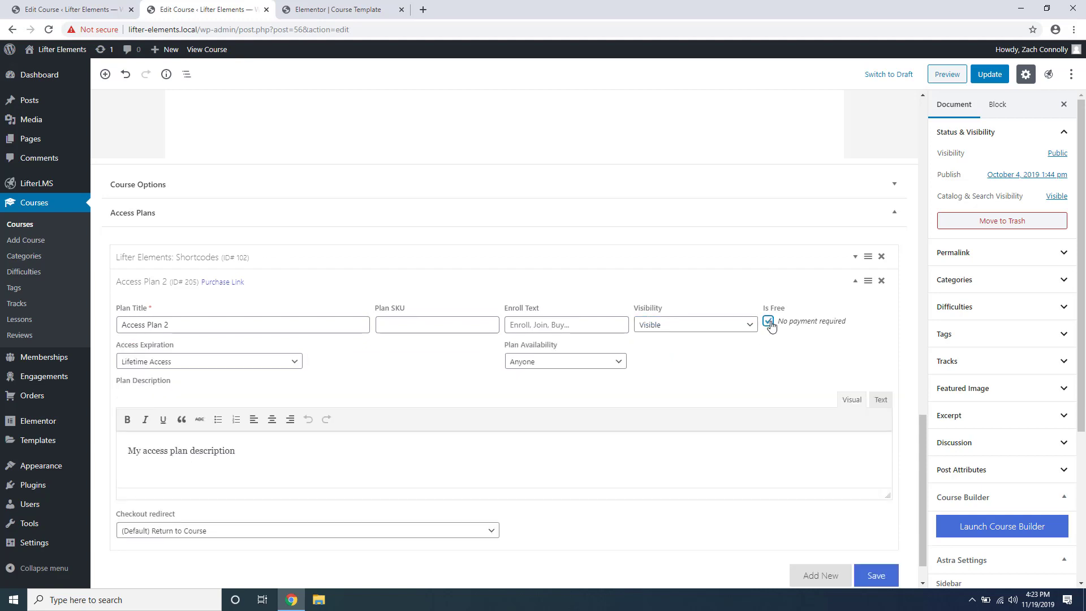
{"action": "left_click", "coordinate": [768, 322]}
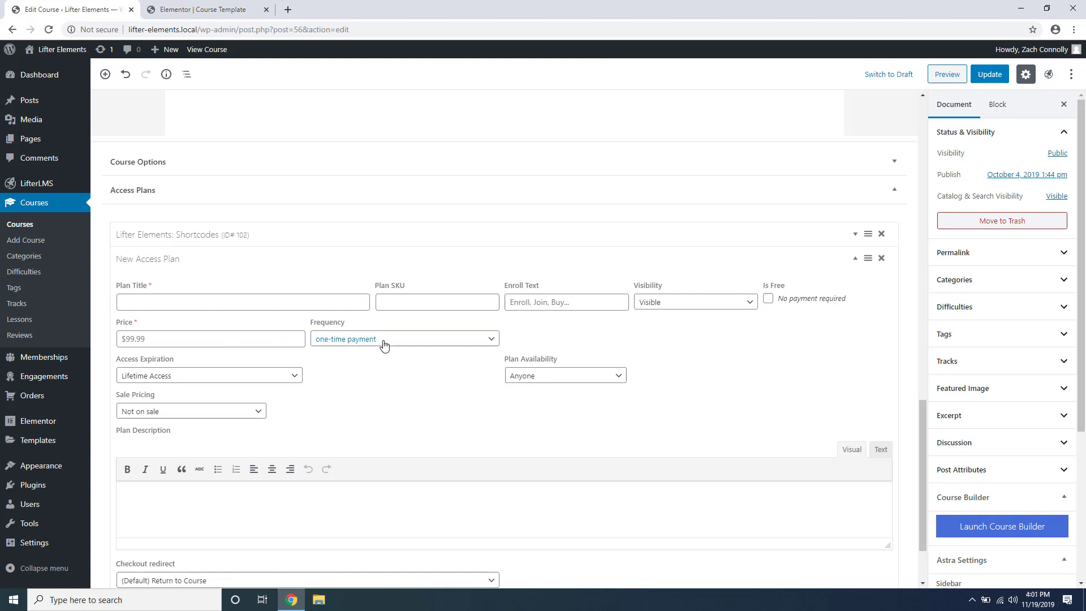
Make the new plan bill every 2nd month for 12 months.
{"action": "left_click", "coordinate": [387, 341]}
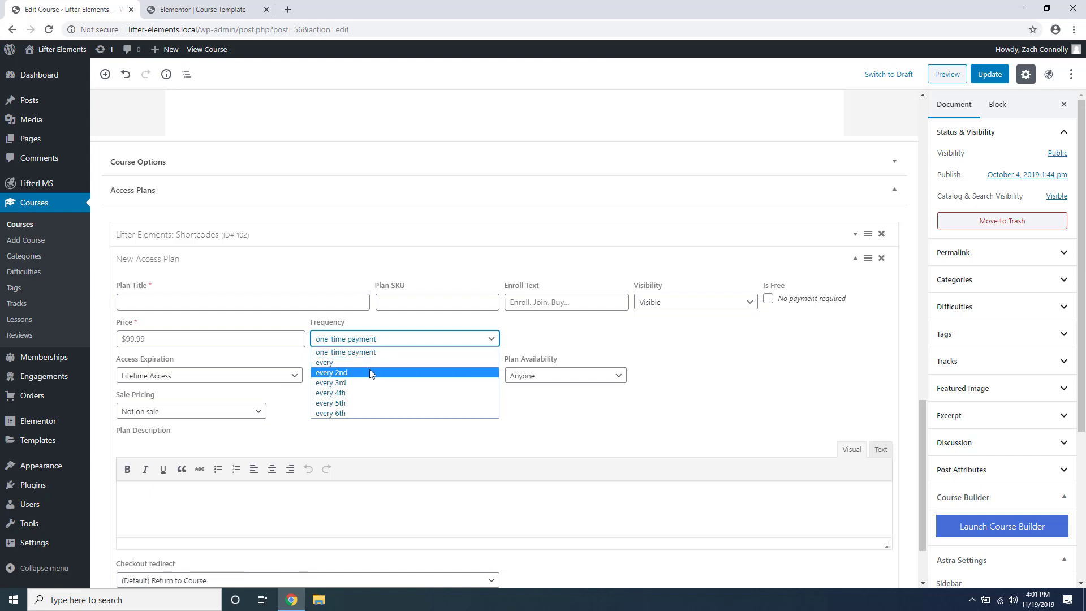
{"action": "left_click", "coordinate": [374, 372]}
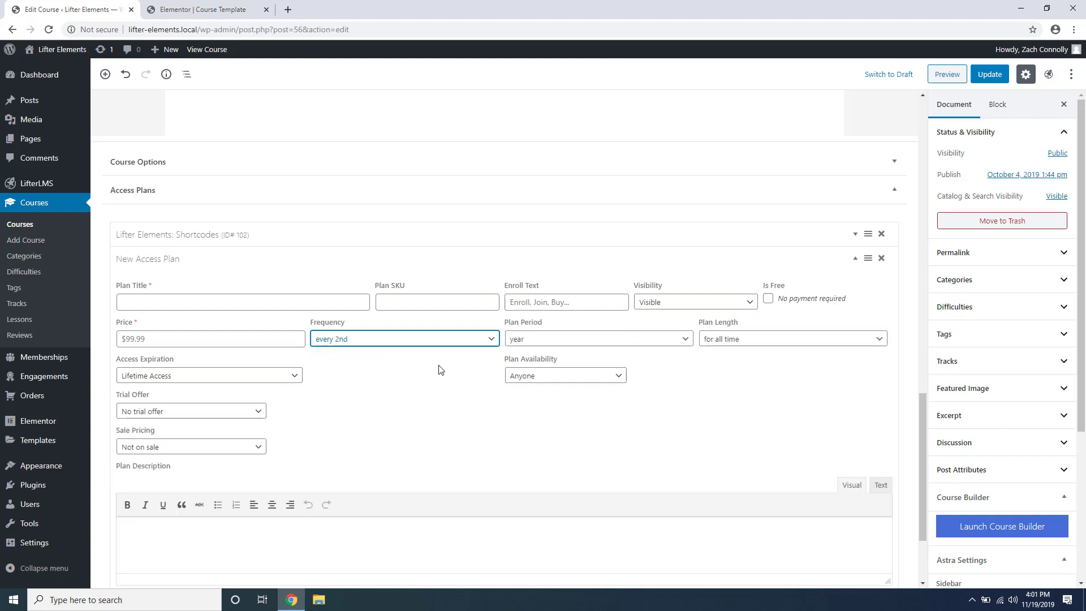
{"action": "left_click", "coordinate": [548, 344]}
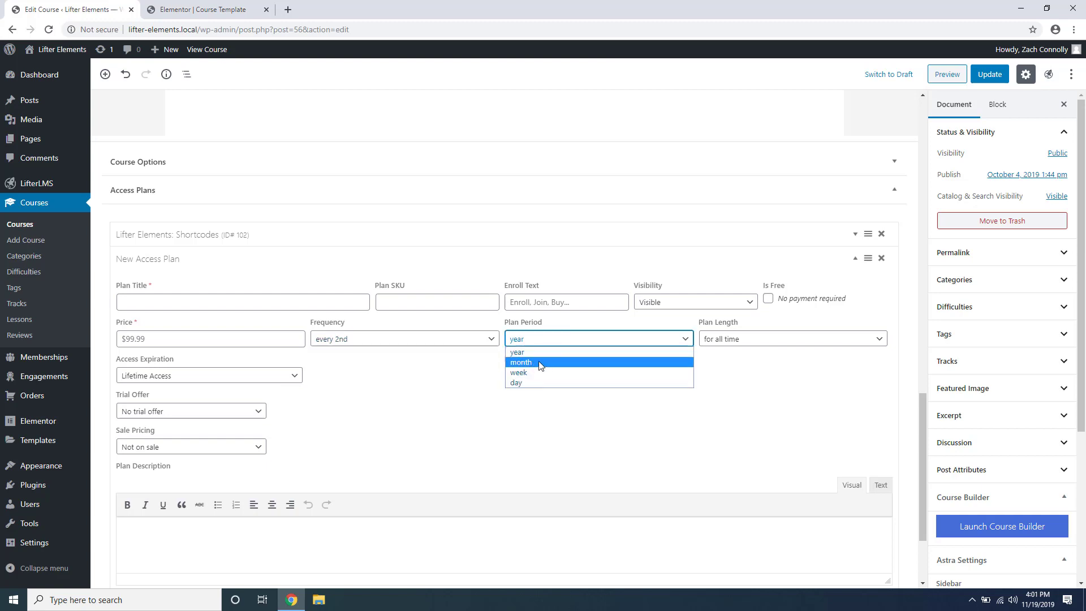
{"action": "left_click", "coordinate": [549, 363]}
{"action": "left_click", "coordinate": [781, 342]}
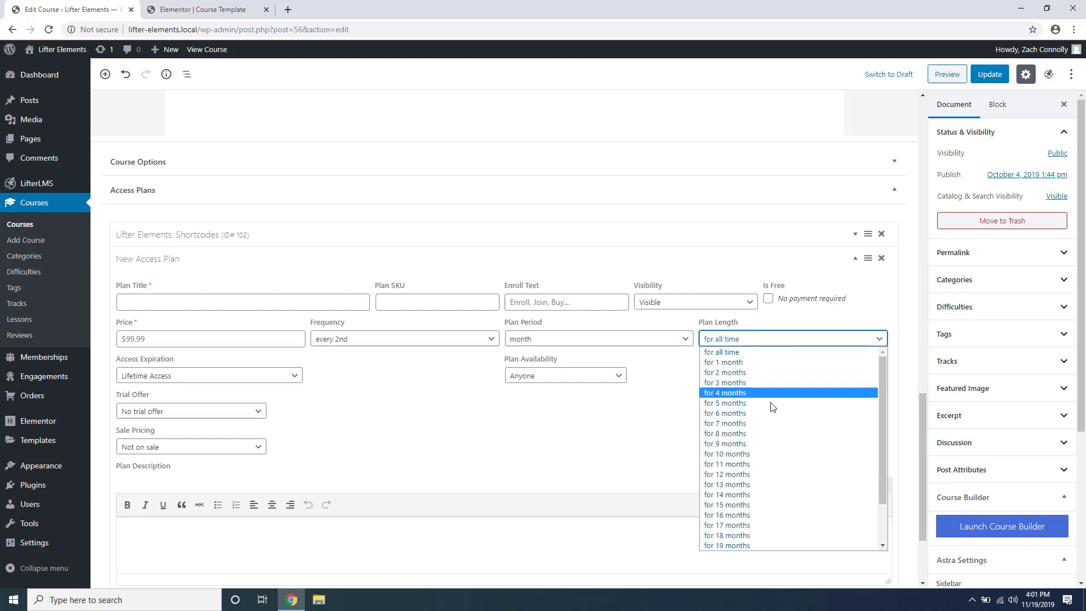
{"action": "left_click", "coordinate": [758, 482]}
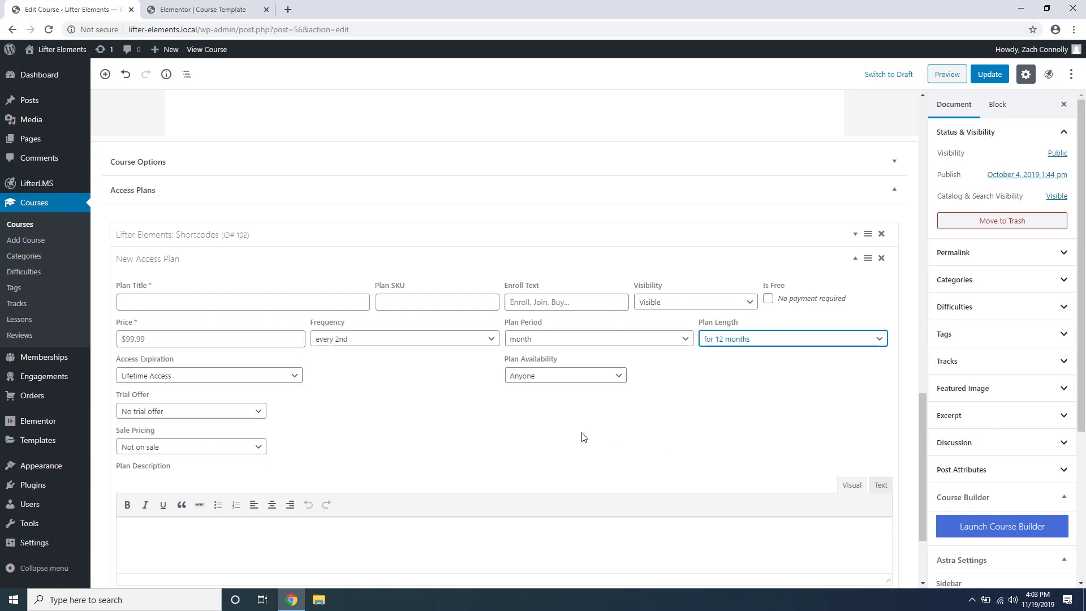
{"action": "left_click", "coordinate": [188, 381]}
{"action": "left_click", "coordinate": [187, 398]}
{"action": "left_click", "coordinate": [413, 375]}
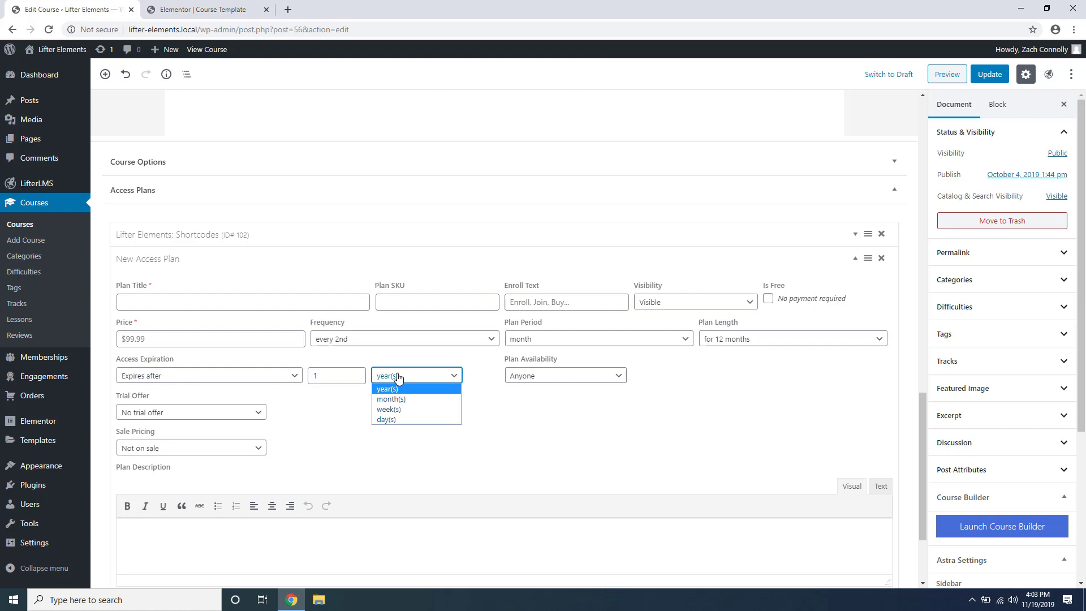
{"action": "left_click", "coordinate": [272, 378]}
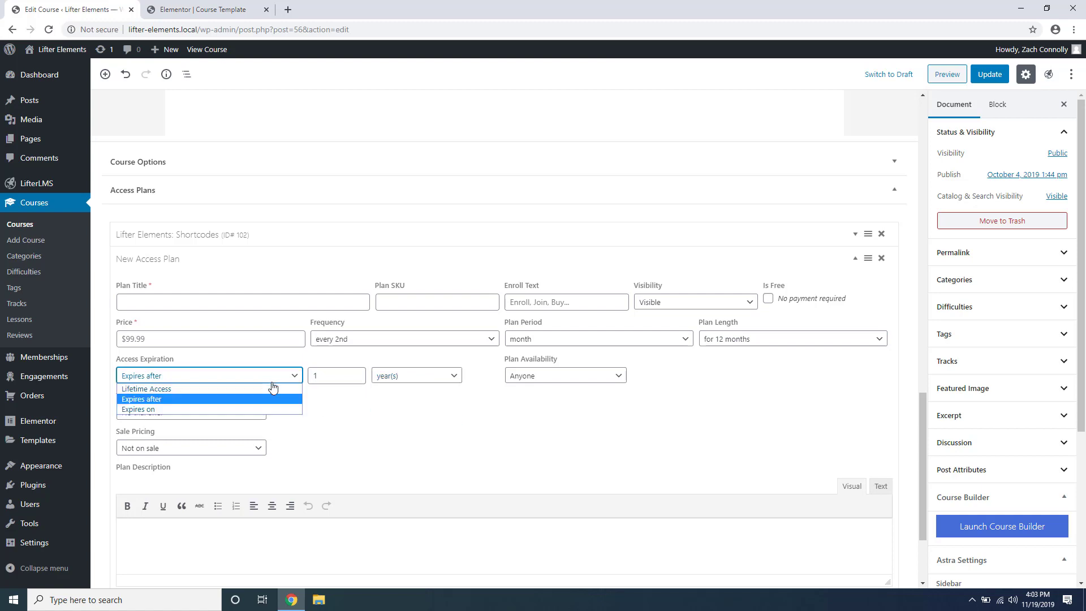
{"action": "left_click", "coordinate": [259, 408]}
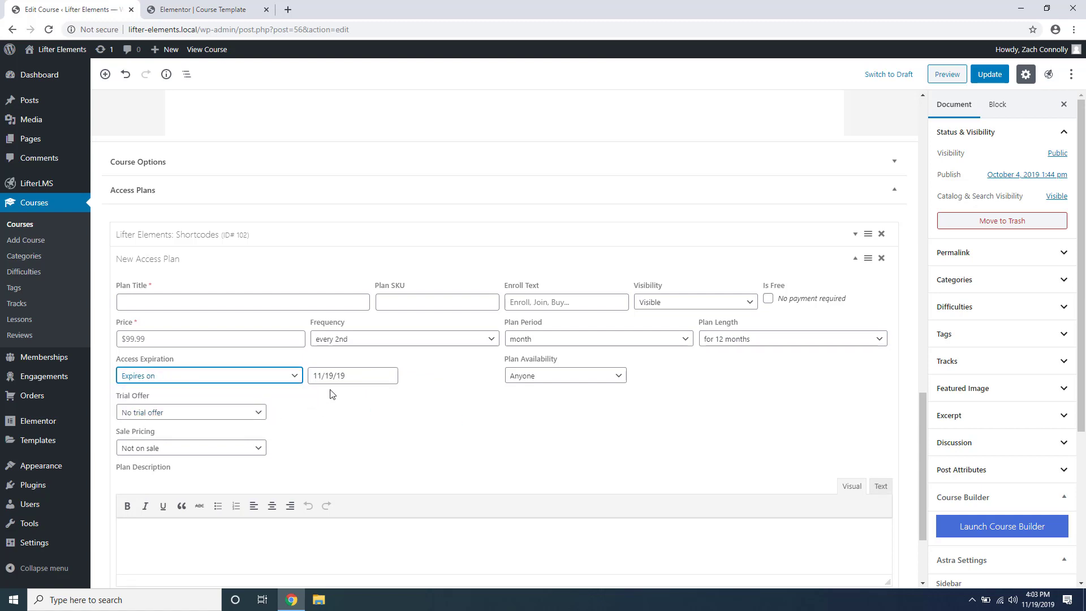
{"action": "left_click", "coordinate": [204, 378]}
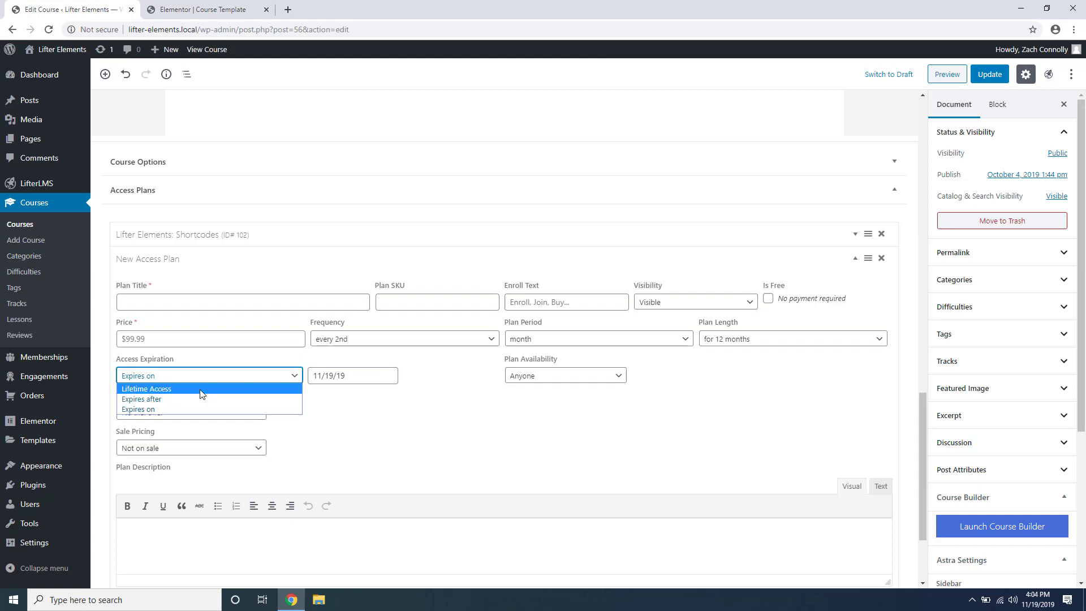
{"action": "left_click", "coordinate": [198, 388]}
{"action": "left_click", "coordinate": [194, 412]}
{"action": "left_click", "coordinate": [182, 432]}
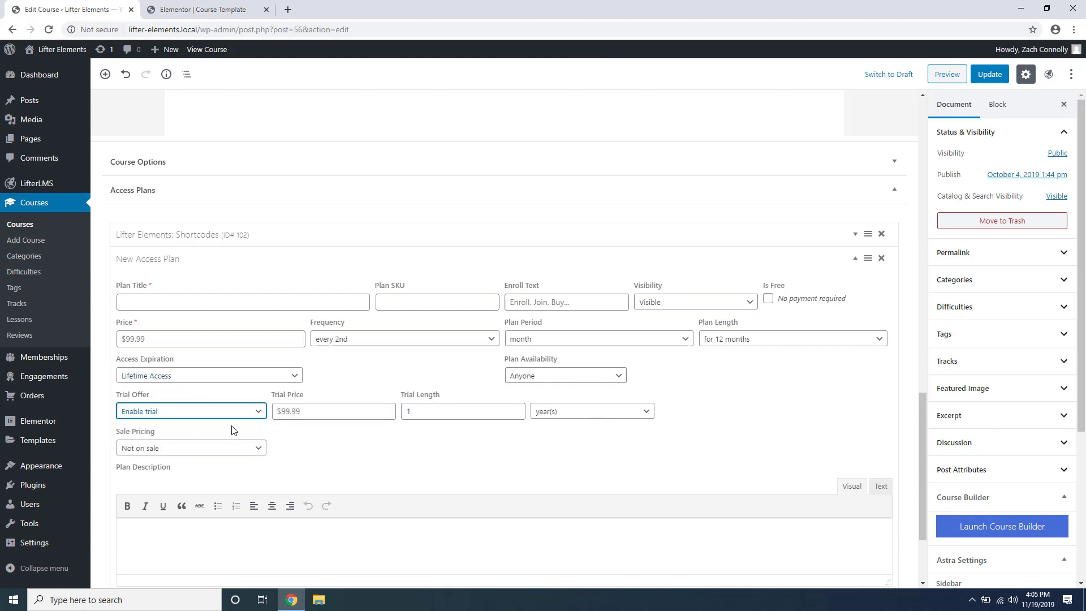
{"action": "left_click", "coordinate": [214, 412]}
{"action": "left_click", "coordinate": [181, 424]}
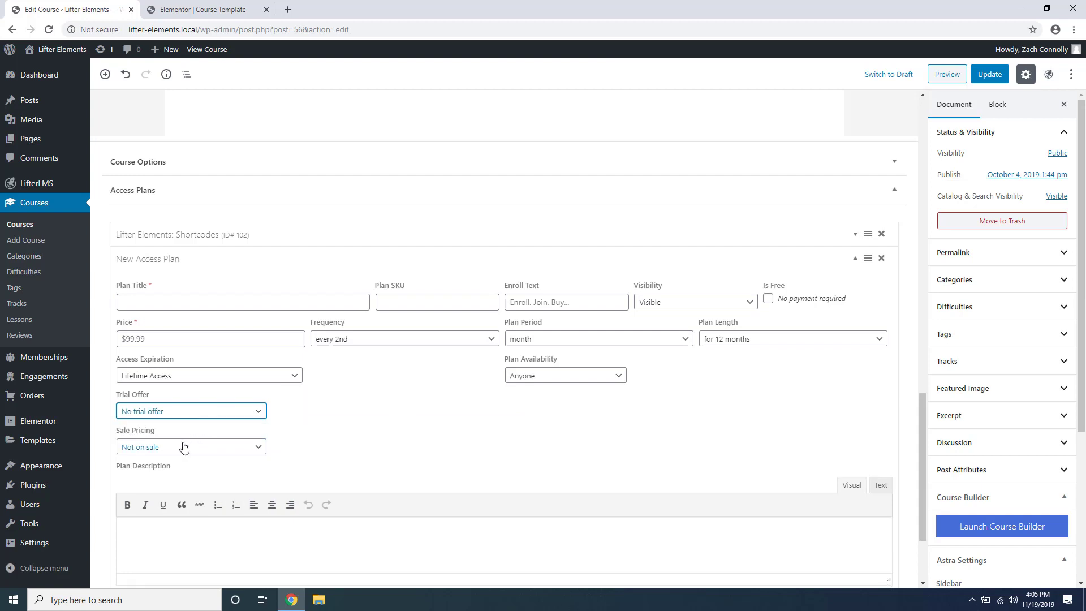
{"action": "left_click", "coordinate": [184, 447]}
{"action": "left_click", "coordinate": [165, 468]}
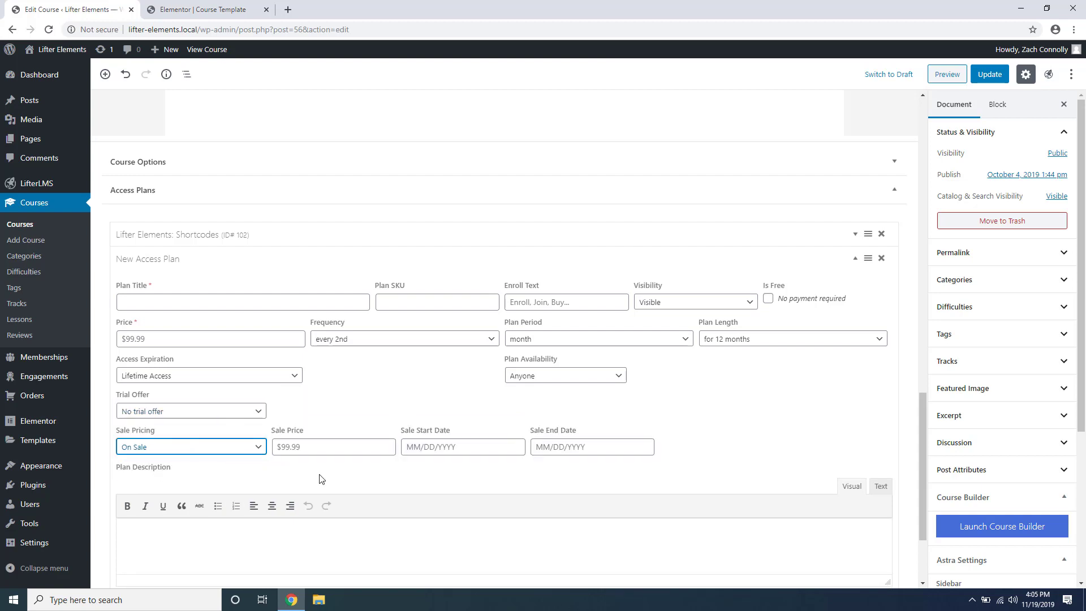
{"action": "left_click", "coordinate": [244, 447]}
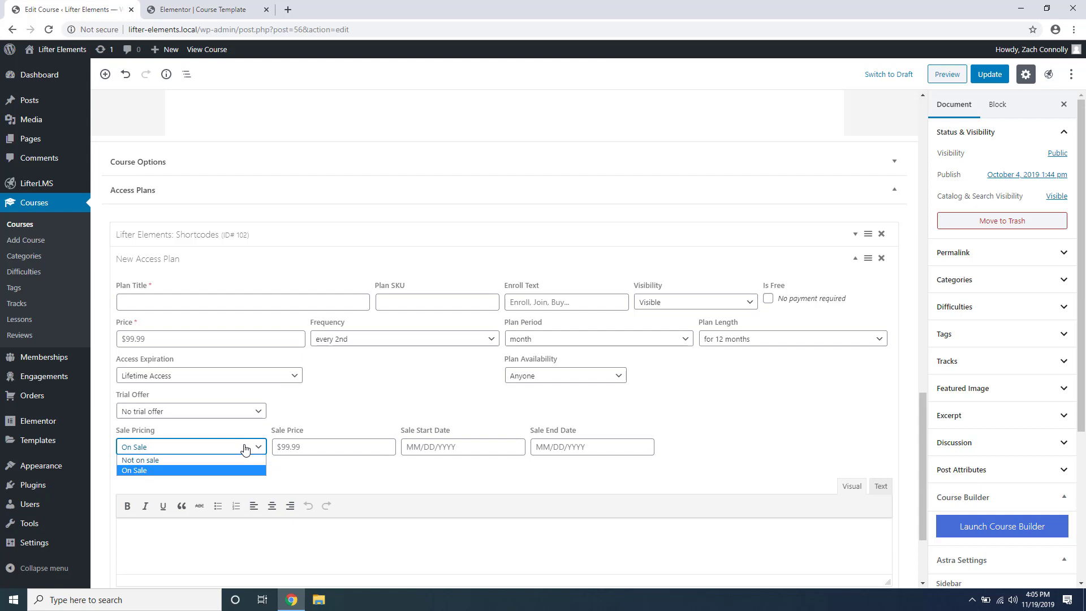
{"action": "left_click", "coordinate": [238, 456]}
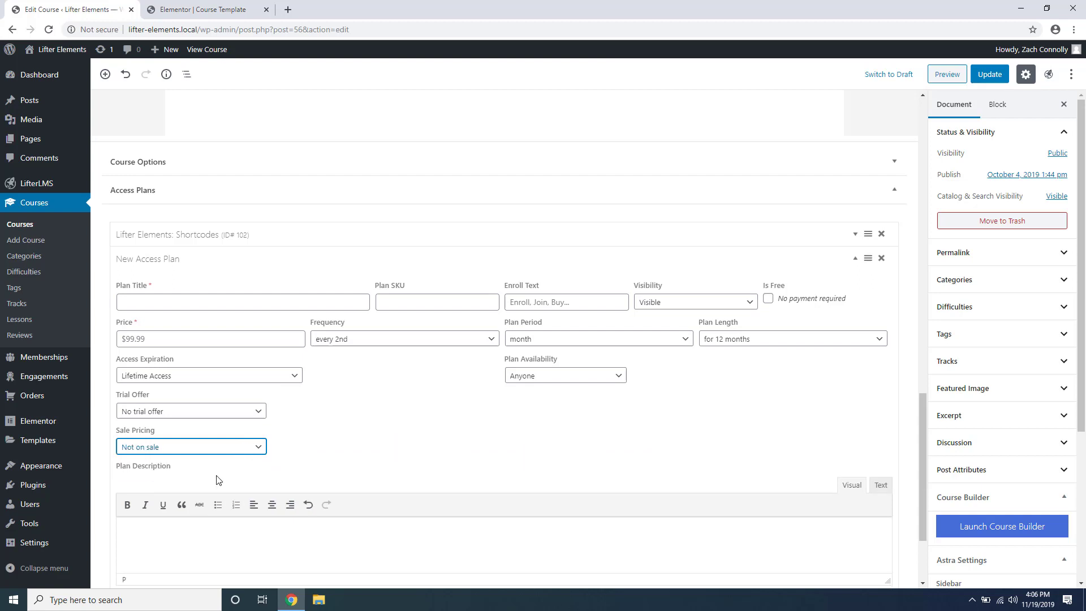
{"action": "left_click", "coordinate": [173, 540]}
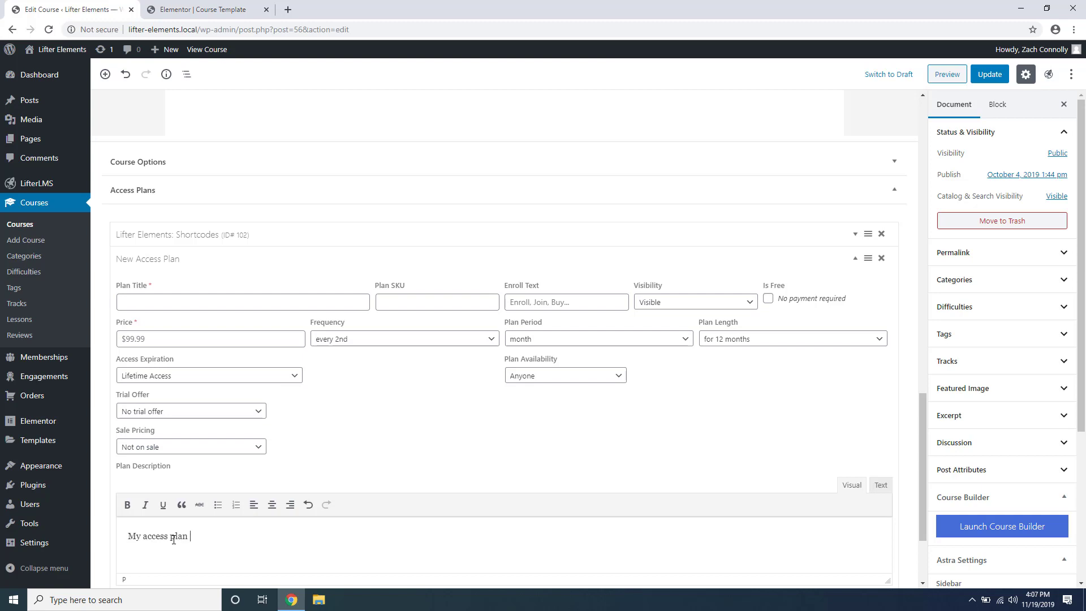
Enter the plan description and title Access Plan 2, save it, and open Memberships in a new tab.
{"action": "type", "text": "My access plan descro"}
{"action": "left_click", "coordinate": [160, 300]}
{"action": "type", "text": "Acc"}
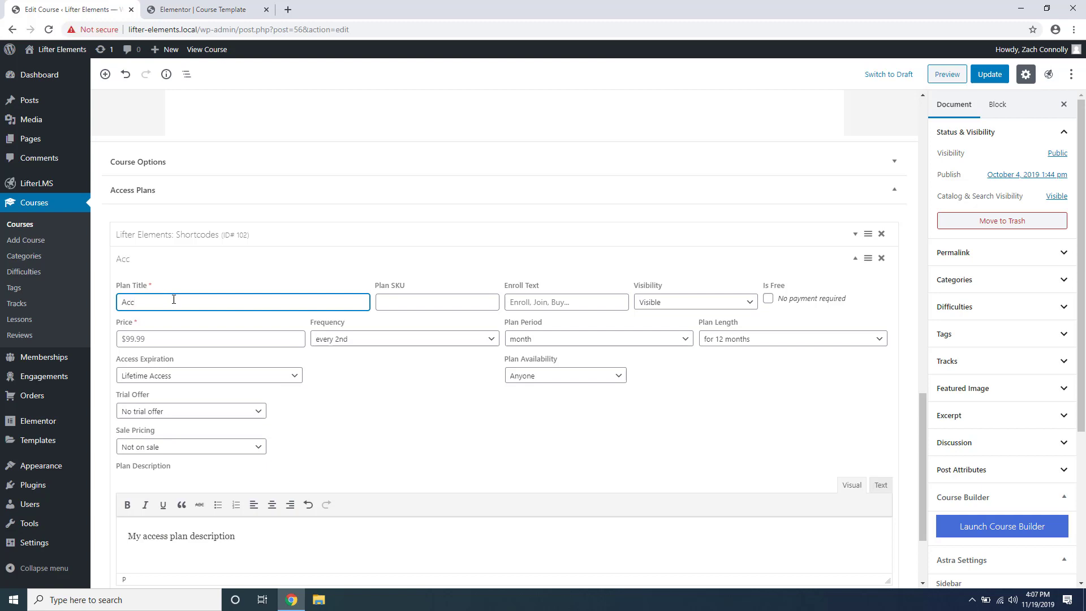
{"action": "type", "text": "ess Plan 2"}
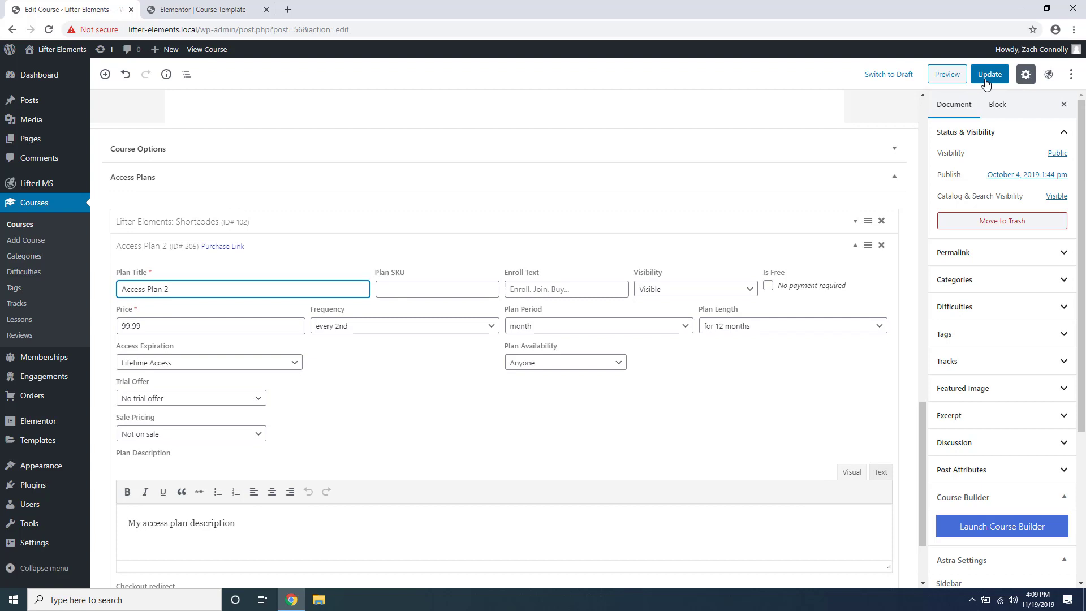
{"action": "scroll", "coordinate": [834, 331], "scroll_direction": "down", "scroll_amount": 2}
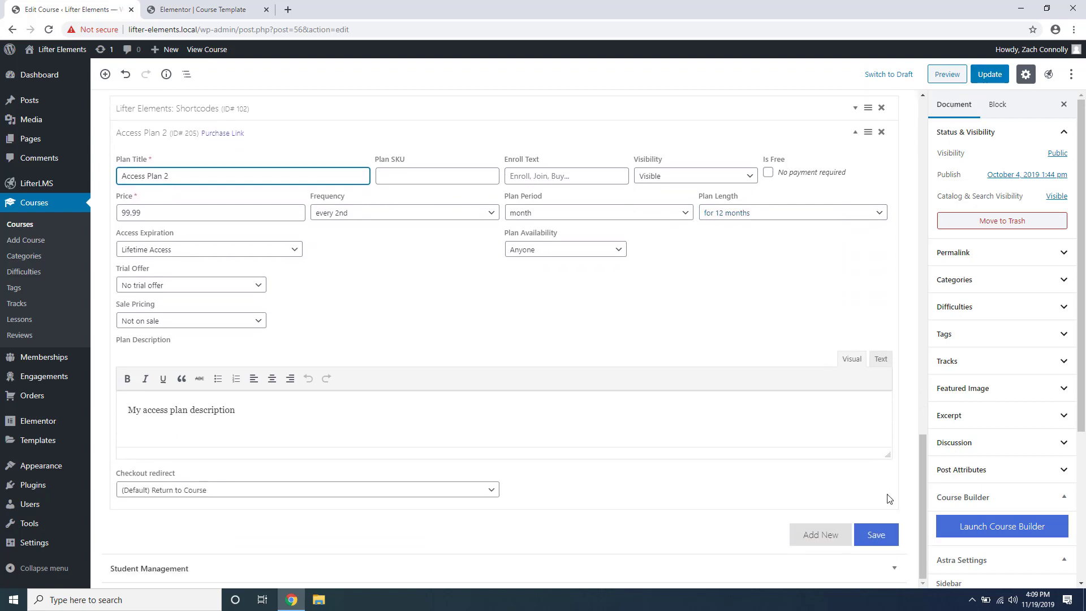
{"action": "left_click", "coordinate": [877, 534]}
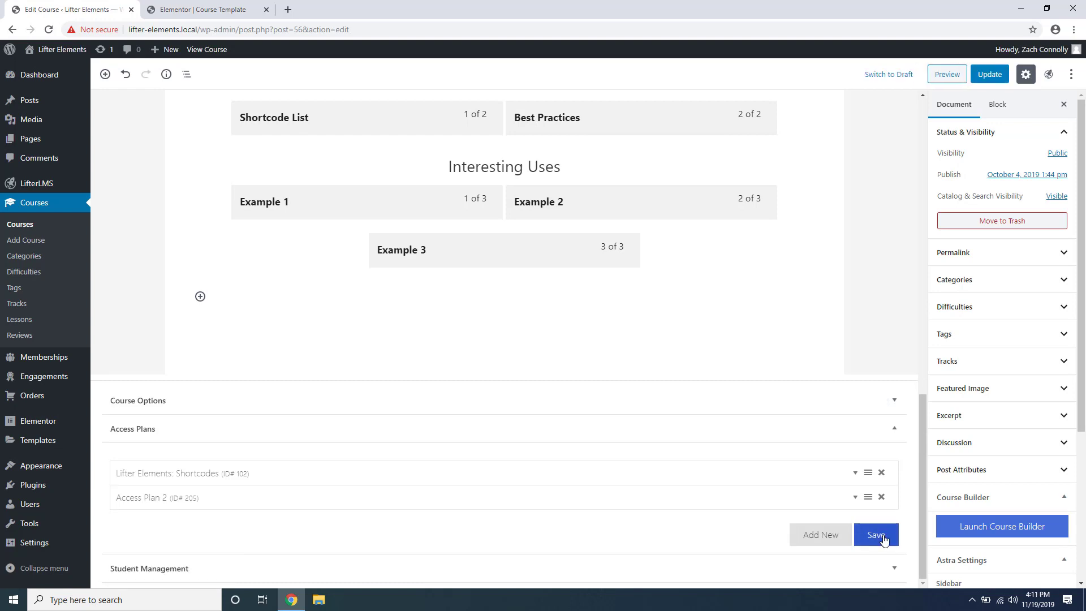
{"action": "middle_click", "coordinate": [47, 361]}
Start a new membership titled Premium.
{"action": "left_click", "coordinate": [184, 4]}
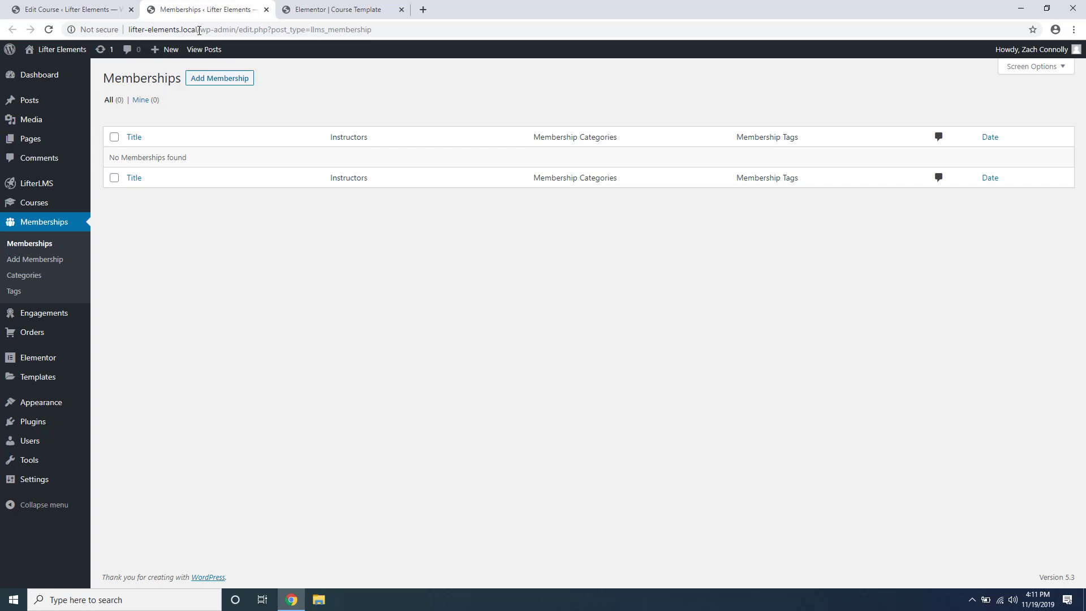
{"action": "left_click", "coordinate": [211, 89]}
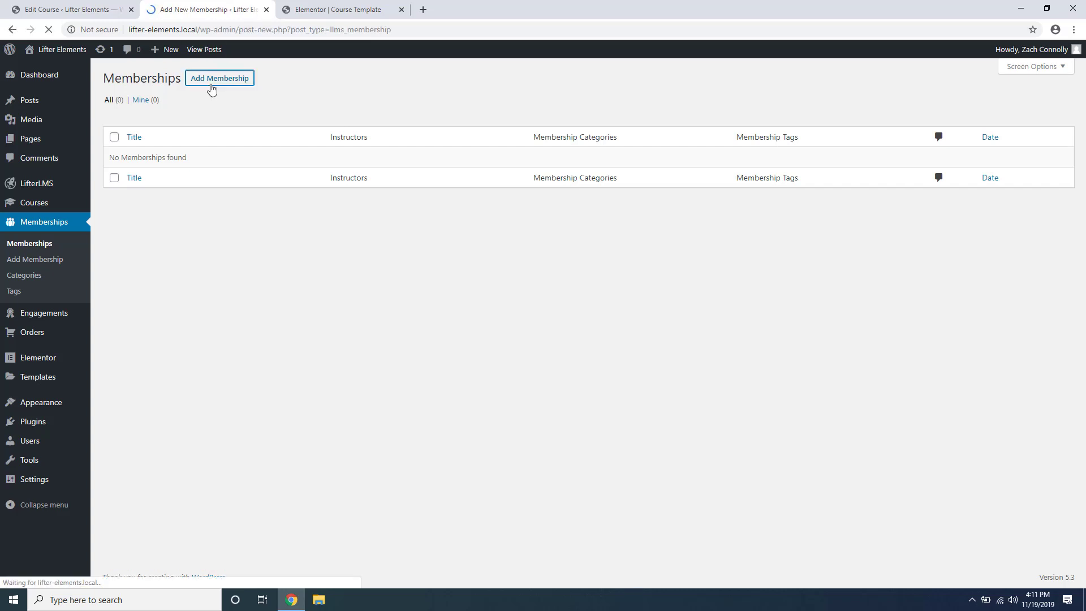
{"action": "type", "text": "Pr"}
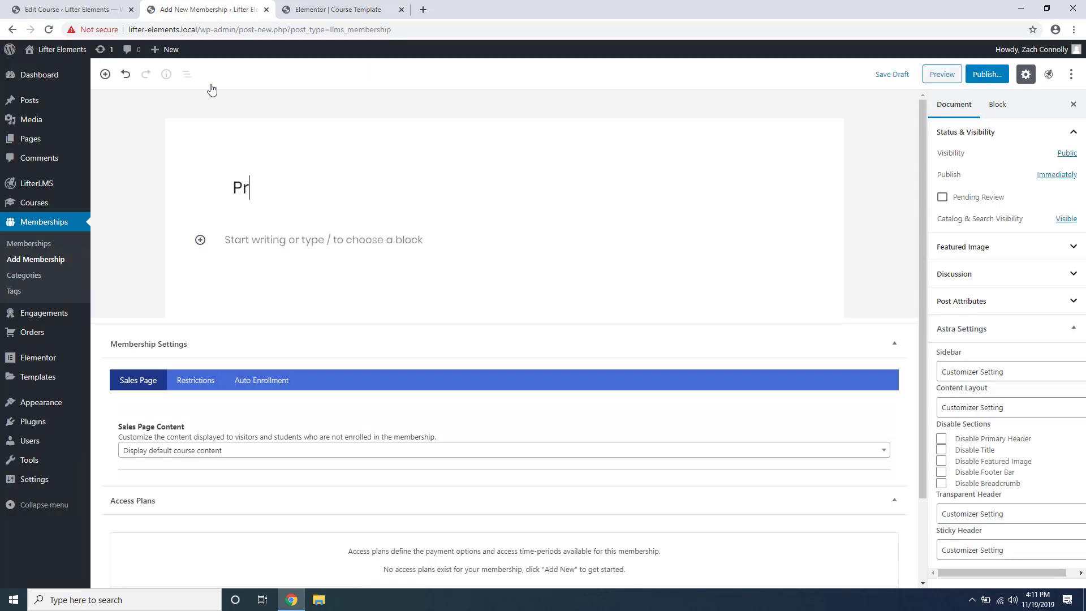
{"action": "type", "text": "emium"}
{"action": "scroll", "coordinate": [460, 316], "scroll_direction": "down", "scroll_amount": 2}
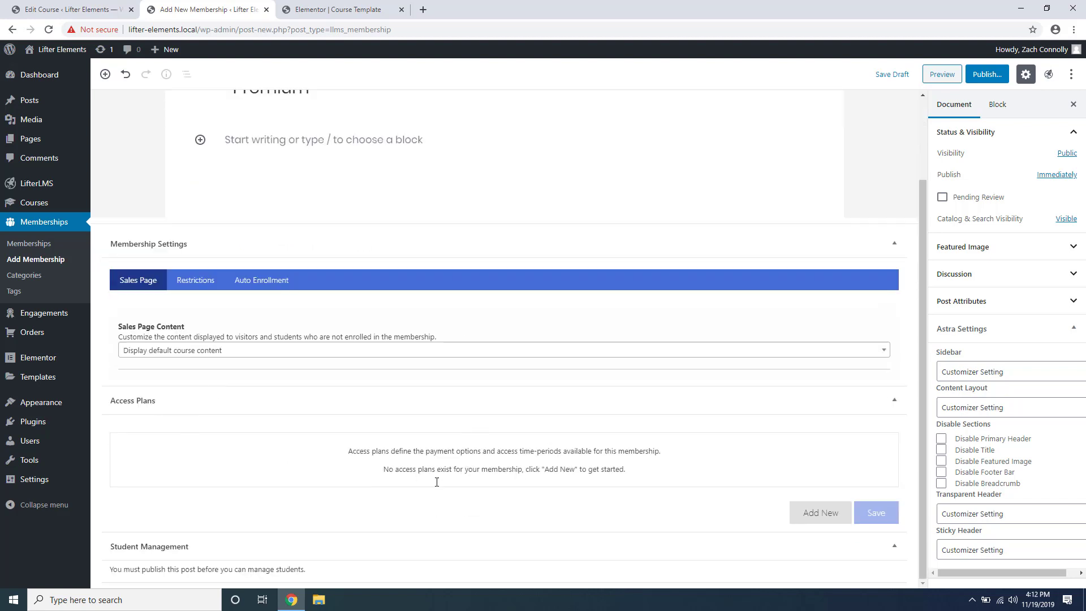
Add and save a one-time access plan named Premium priced at 99.99.
{"action": "left_click", "coordinate": [836, 517]}
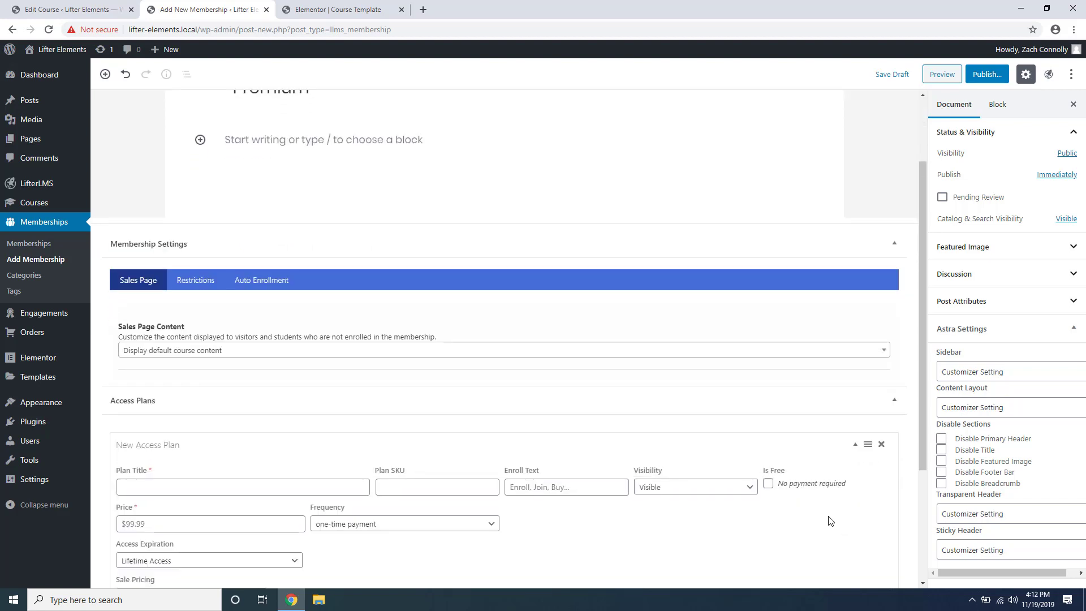
{"action": "scroll", "coordinate": [331, 456], "scroll_direction": "down", "scroll_amount": 1}
{"action": "left_click", "coordinate": [308, 436]}
{"action": "type", "text": "Premium"}
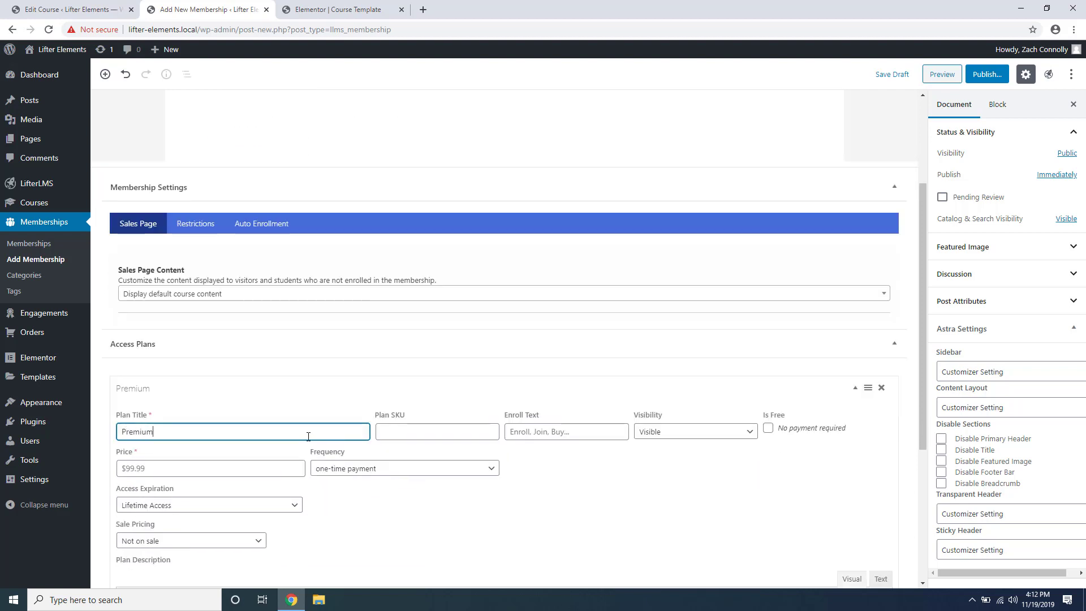
{"action": "left_click", "coordinate": [274, 467]}
{"action": "type", "text": "99.99"}
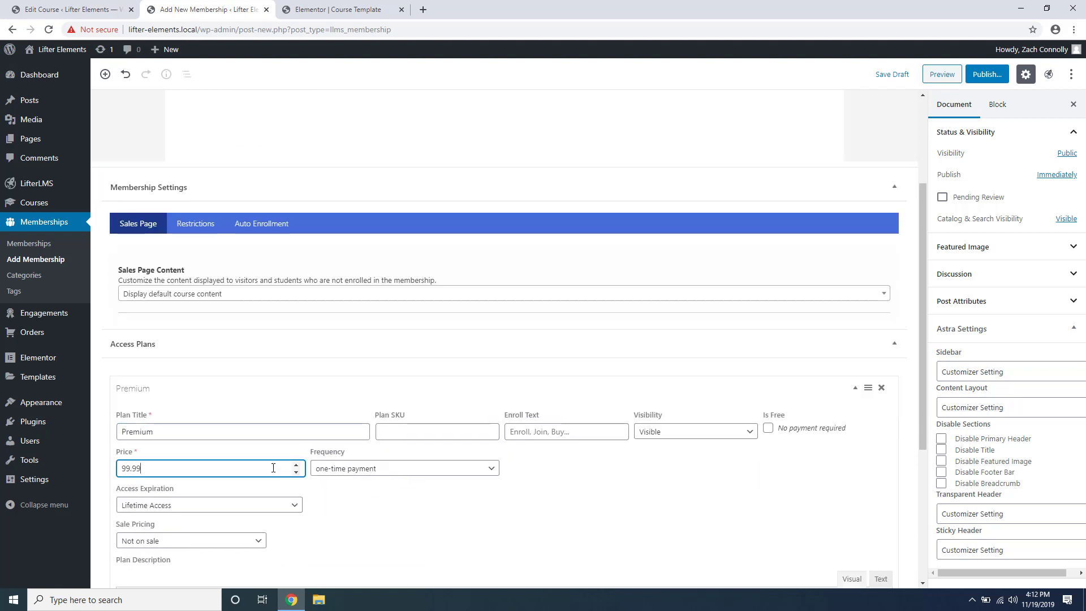
{"action": "scroll", "coordinate": [268, 470], "scroll_direction": "down", "scroll_amount": 2}
{"action": "scroll", "coordinate": [686, 509], "scroll_direction": "down", "scroll_amount": 2}
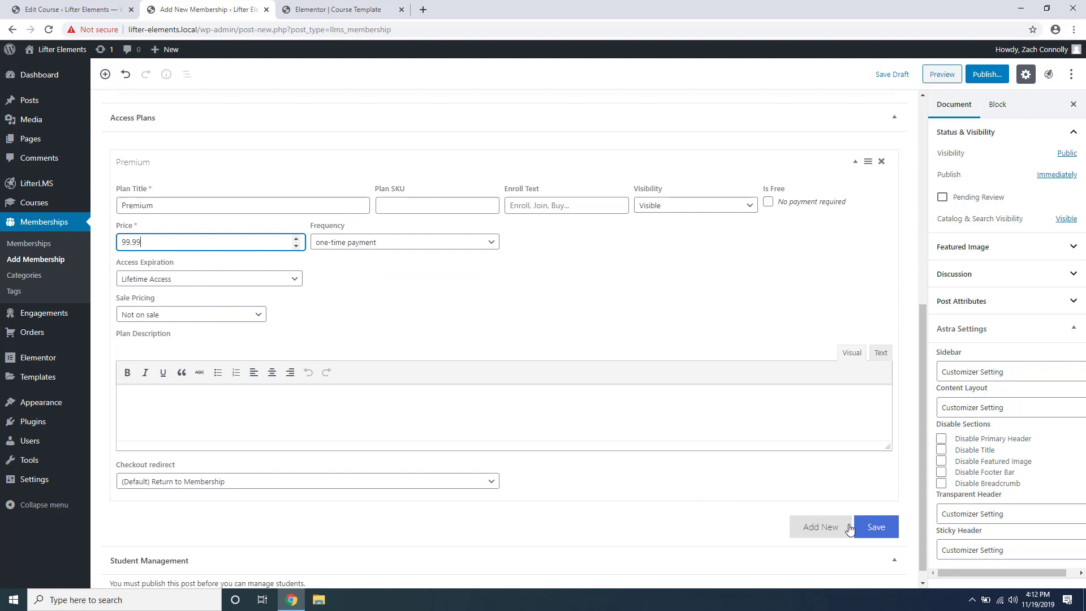
{"action": "left_click", "coordinate": [874, 527]}
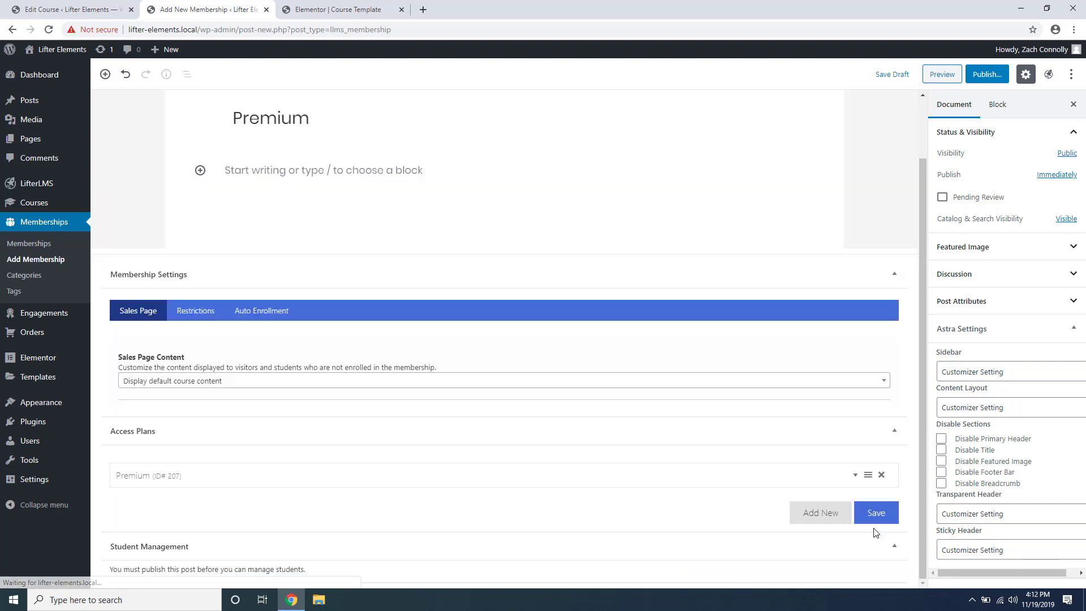
Review the Premium membership's Restrictions and Auto Enrollment settings and save its access plans.
{"action": "left_click", "coordinate": [193, 312]}
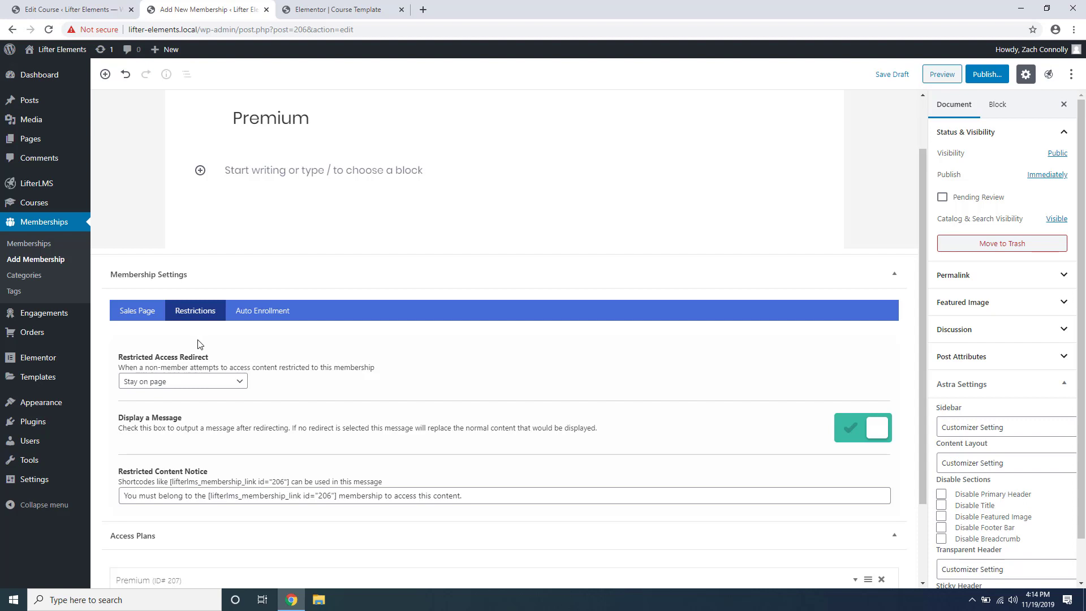
{"action": "left_click", "coordinate": [257, 317]}
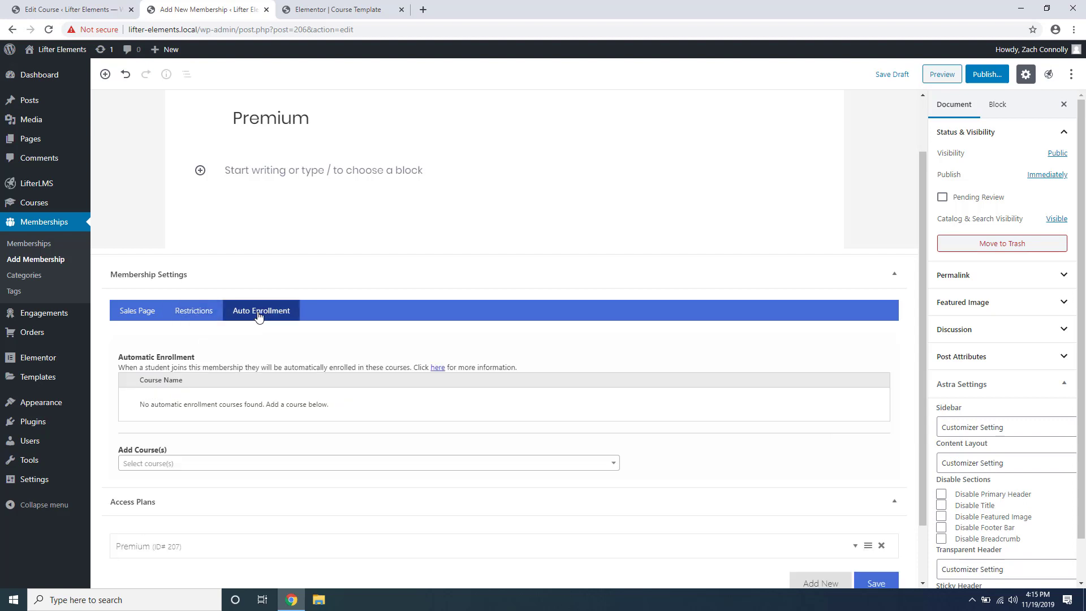
{"action": "scroll", "coordinate": [259, 315], "scroll_direction": "down", "scroll_amount": 1}
{"action": "left_click", "coordinate": [876, 512]}
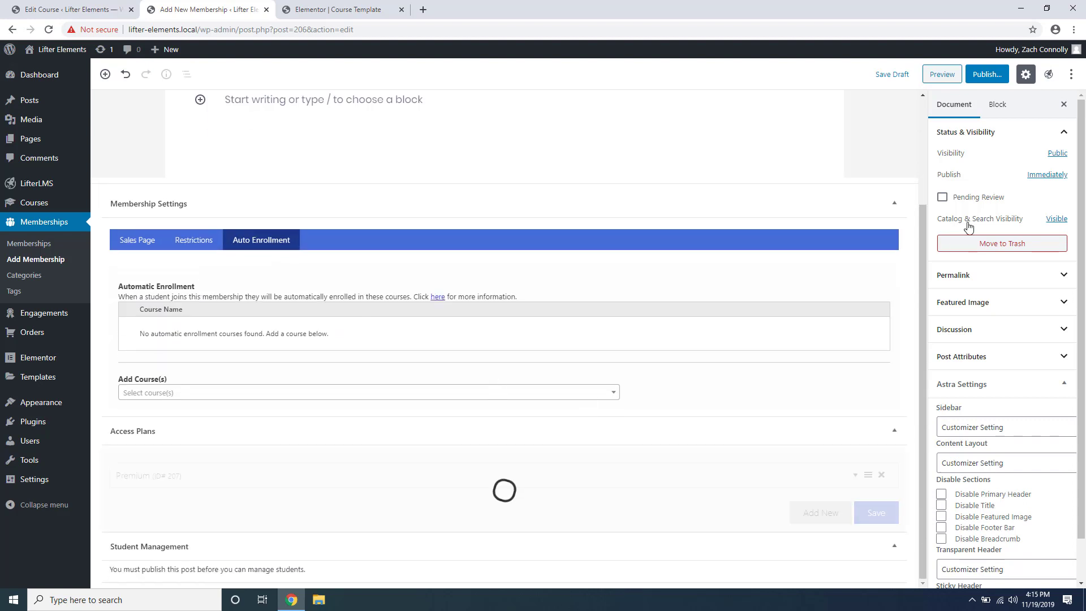
Publish the Premium membership and return to the Courses list.
{"action": "left_click", "coordinate": [989, 78]}
{"action": "left_click", "coordinate": [1014, 78]}
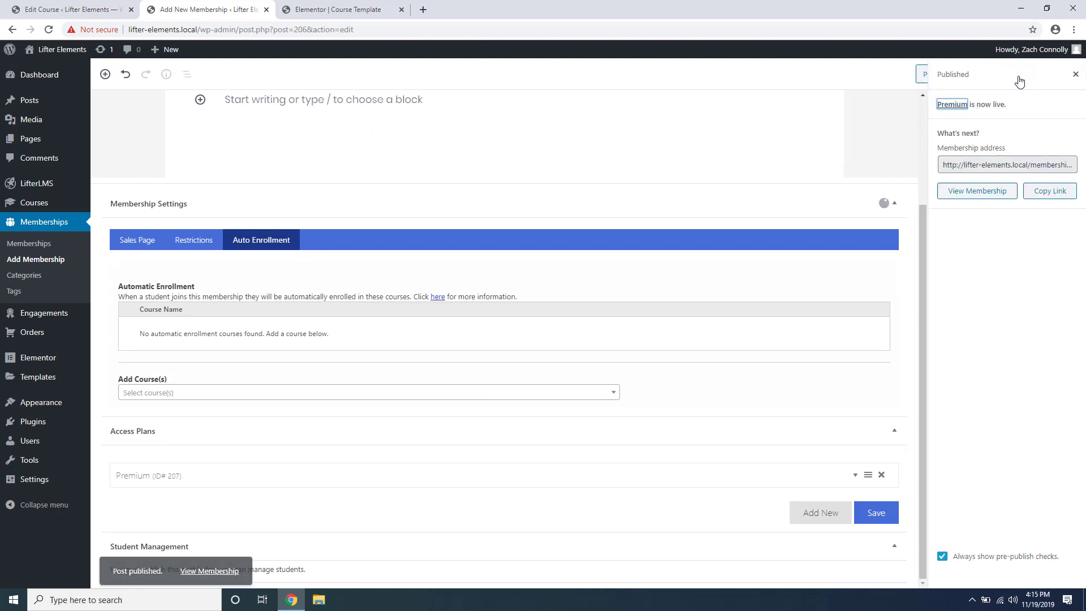
{"action": "left_click", "coordinate": [37, 204]}
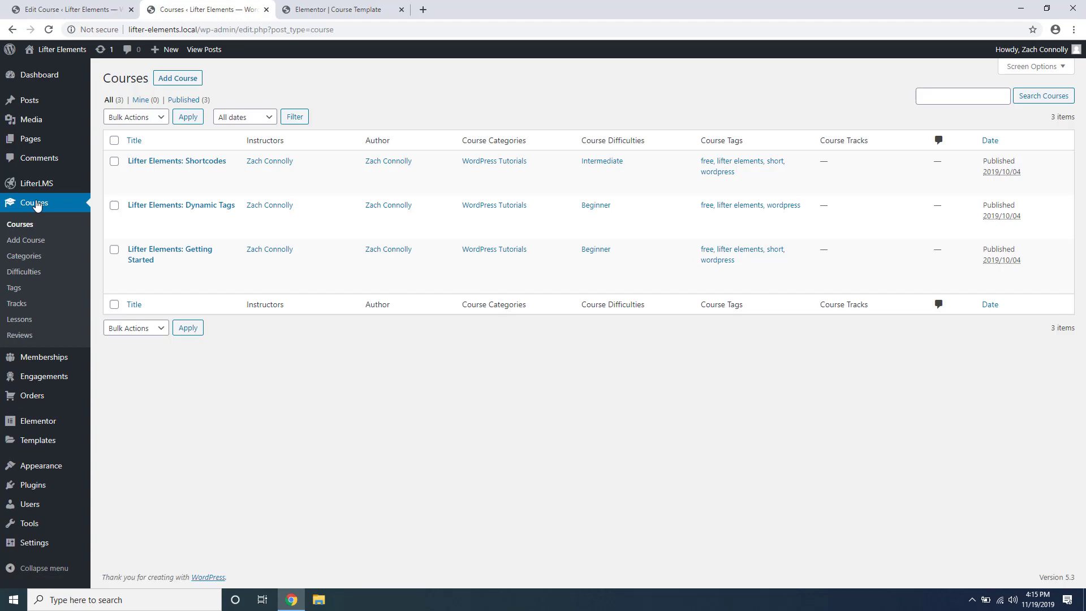
Open Lifter Elements: Shortcodes and expand its Access Plan 2.
{"action": "left_click", "coordinate": [208, 163]}
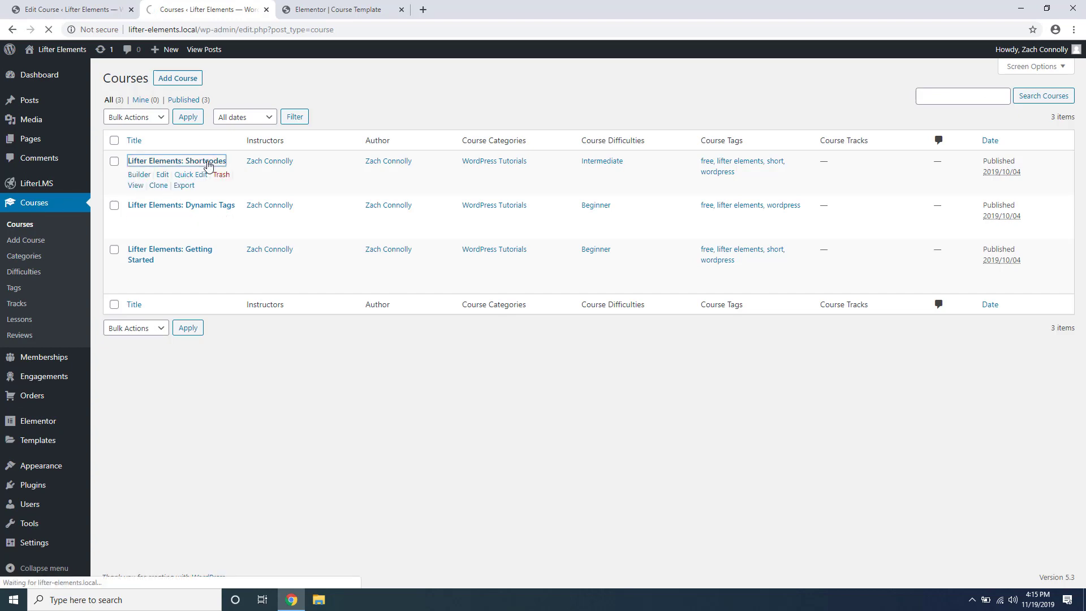
{"action": "scroll", "coordinate": [438, 187], "scroll_direction": "down", "scroll_amount": 15}
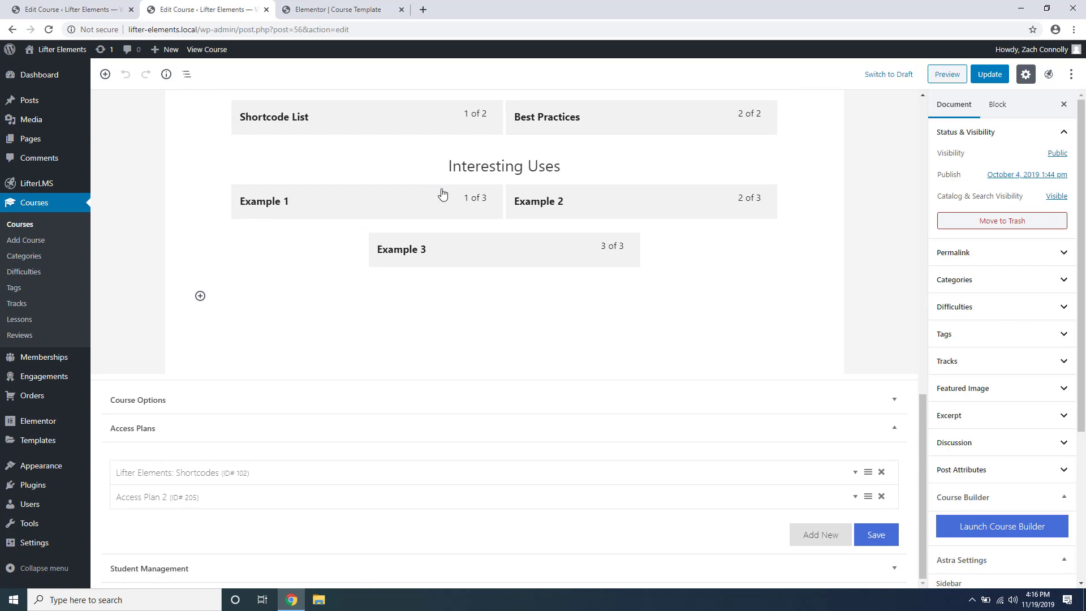
{"action": "left_click", "coordinate": [842, 497]}
{"action": "scroll", "coordinate": [843, 497], "scroll_direction": "down", "scroll_amount": 3}
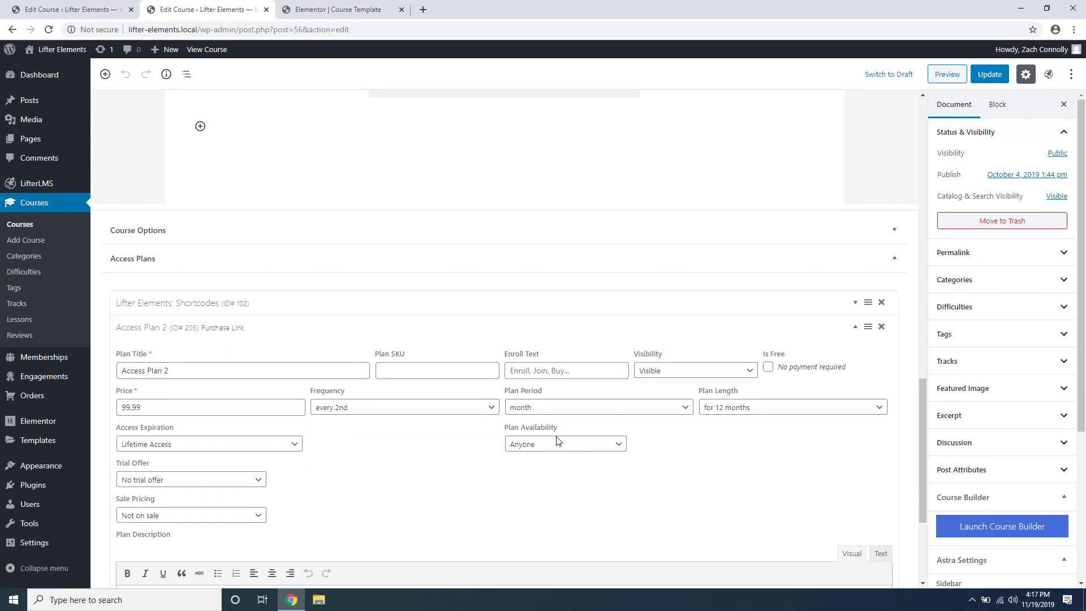
Set Access Plan 2 availability to Members only, require the Premium membership, and save.
{"action": "left_click", "coordinate": [543, 450]}
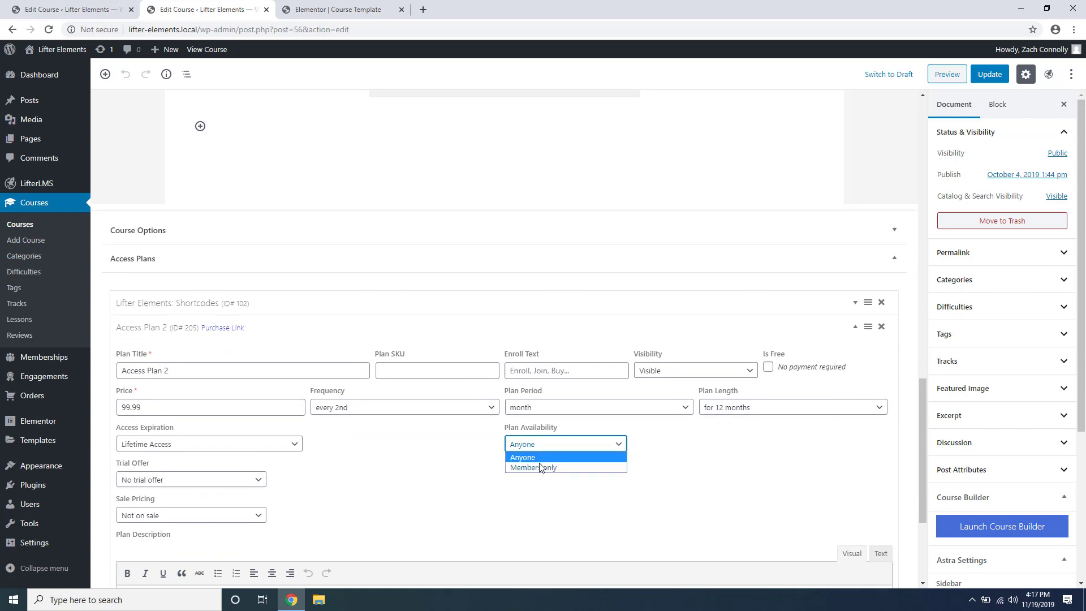
{"action": "left_click", "coordinate": [538, 470]}
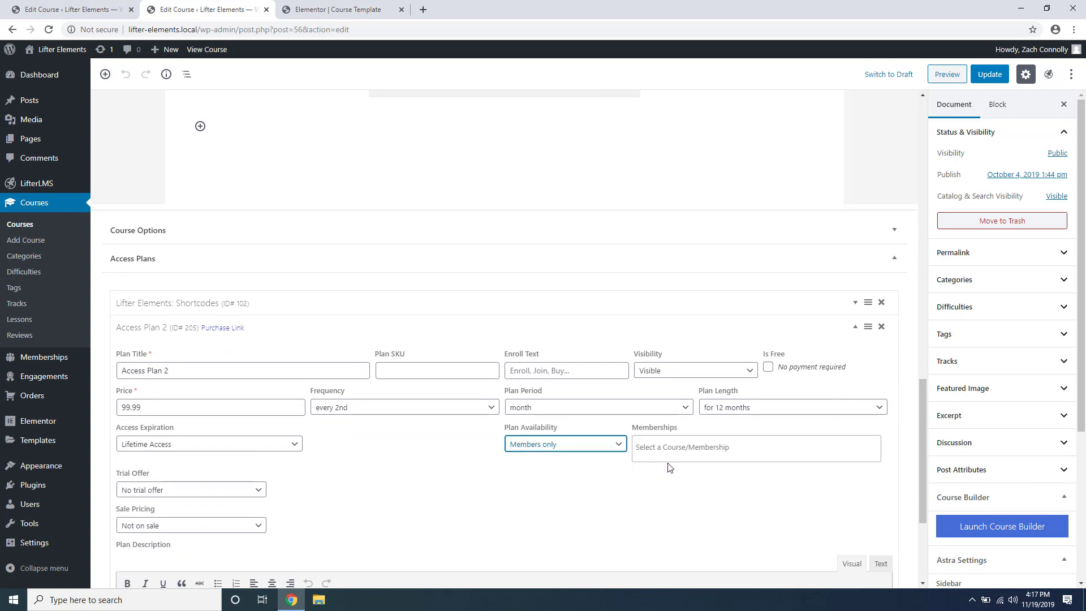
{"action": "left_click", "coordinate": [696, 445]}
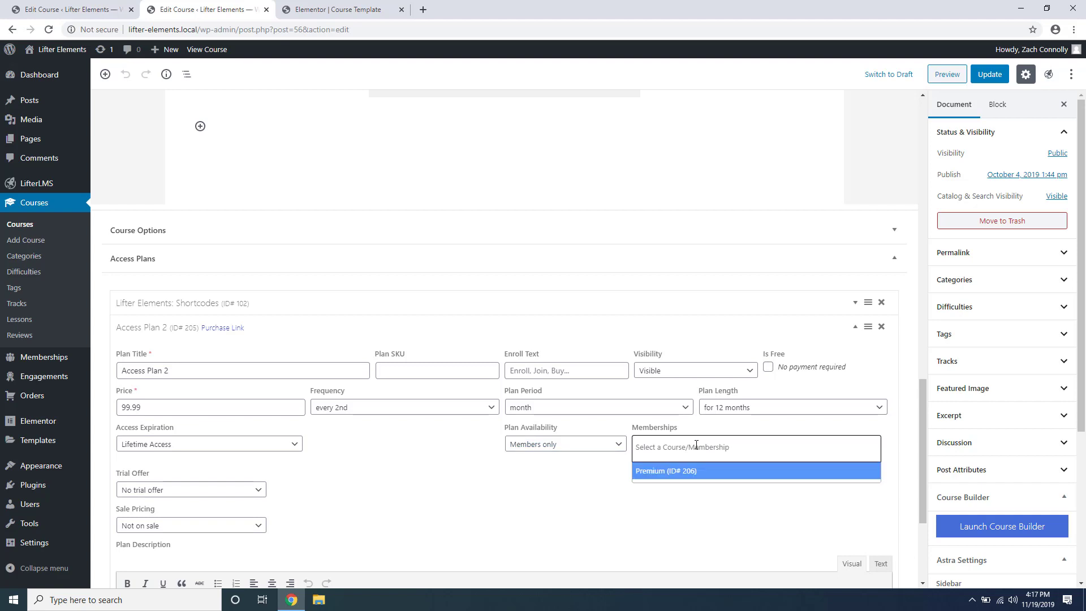
{"action": "left_click", "coordinate": [683, 474]}
{"action": "scroll", "coordinate": [736, 498], "scroll_direction": "down", "scroll_amount": 3}
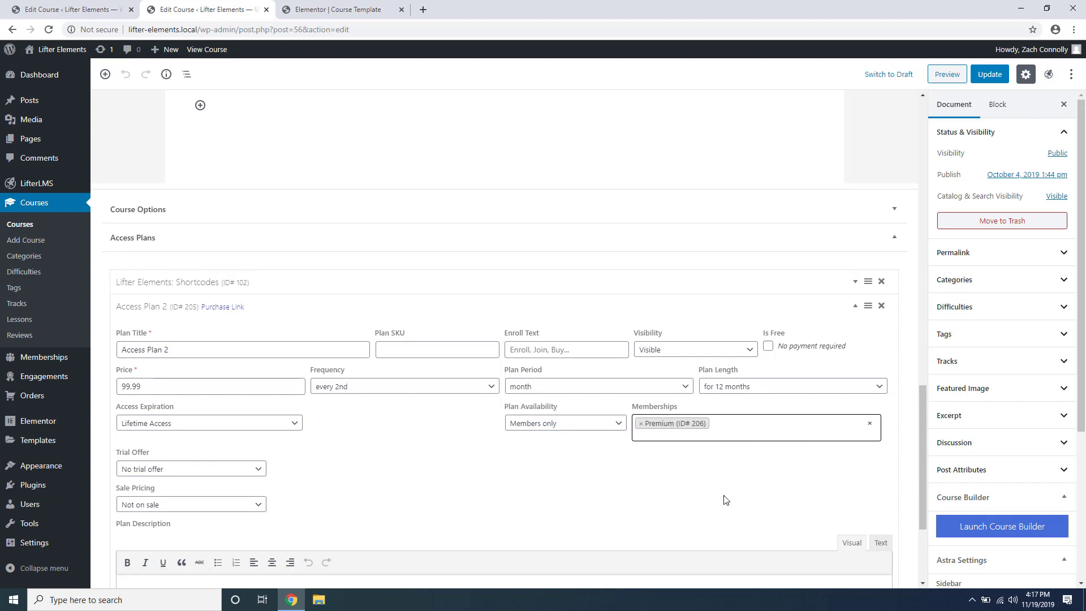
{"action": "scroll", "coordinate": [764, 497], "scroll_direction": "down", "scroll_amount": 1}
{"action": "left_click", "coordinate": [872, 535]}
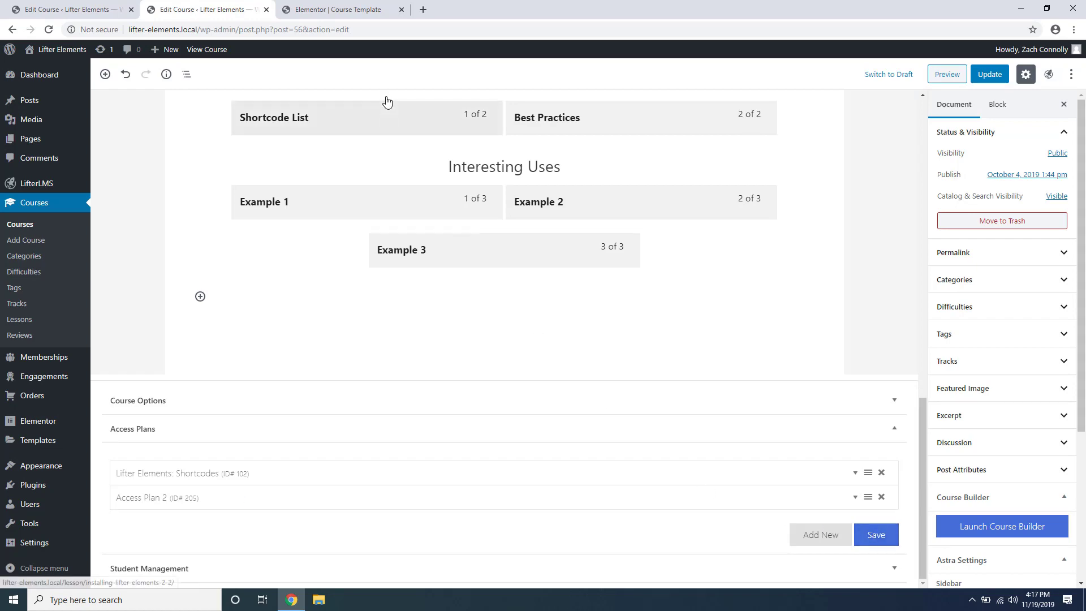
{"action": "left_click", "coordinate": [332, 9]}
Reload the Elementor course template and select the access plans slider widget.
{"action": "left_click", "coordinate": [49, 30]}
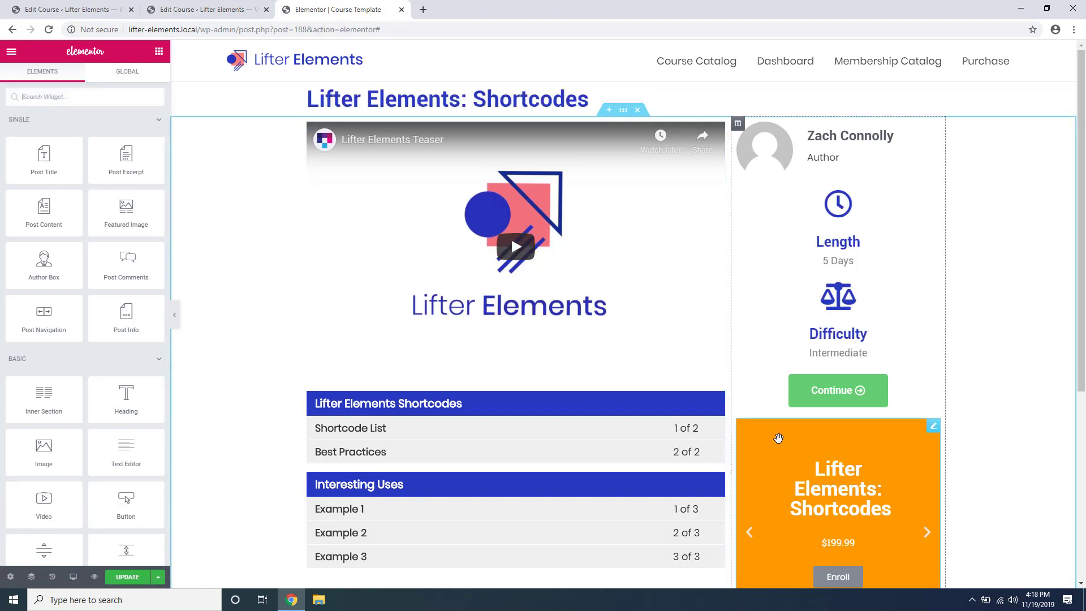
{"action": "scroll", "coordinate": [778, 434], "scroll_direction": "down", "scroll_amount": 3}
{"action": "scroll", "coordinate": [778, 434], "scroll_direction": "down", "scroll_amount": 2}
{"action": "left_click", "coordinate": [770, 207]}
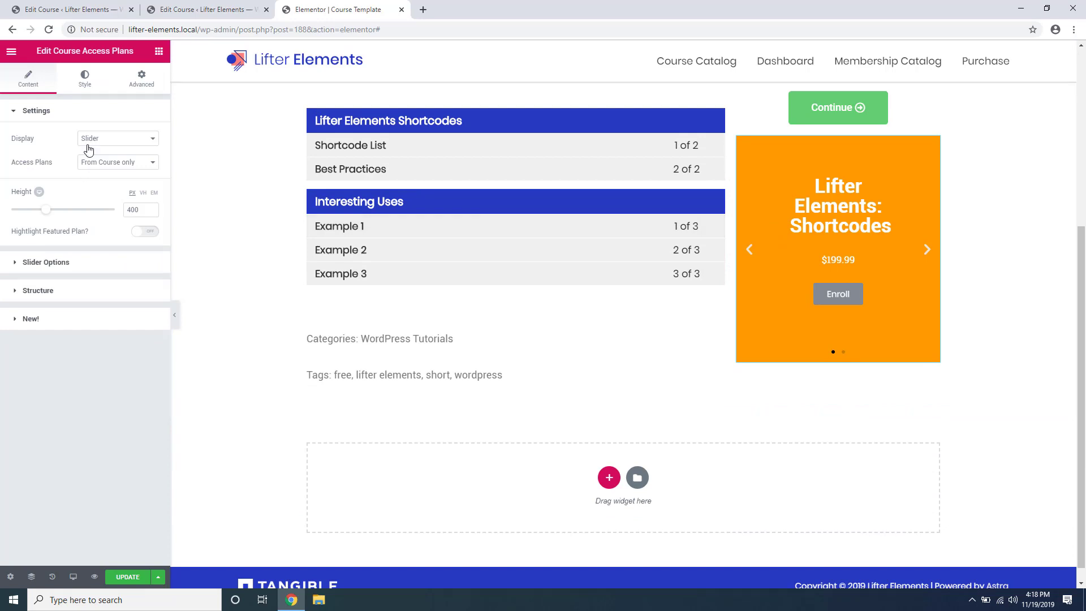
Keep Slider display, set Access Plans to From Course and Memberships, leave Highlight Featured Plan off.
{"action": "left_click", "coordinate": [90, 139]}
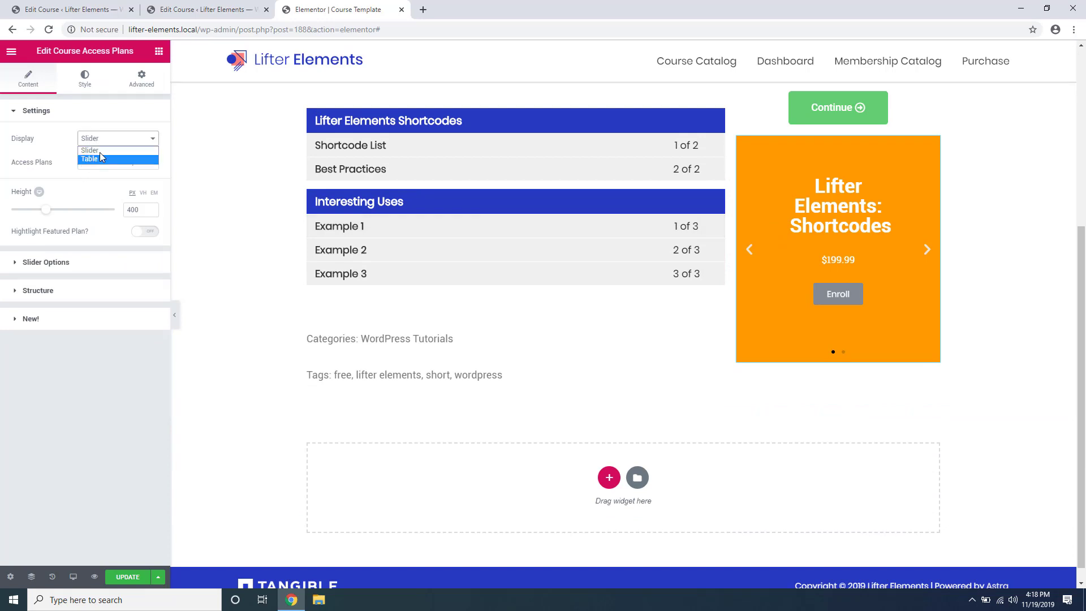
{"action": "left_click", "coordinate": [101, 151]}
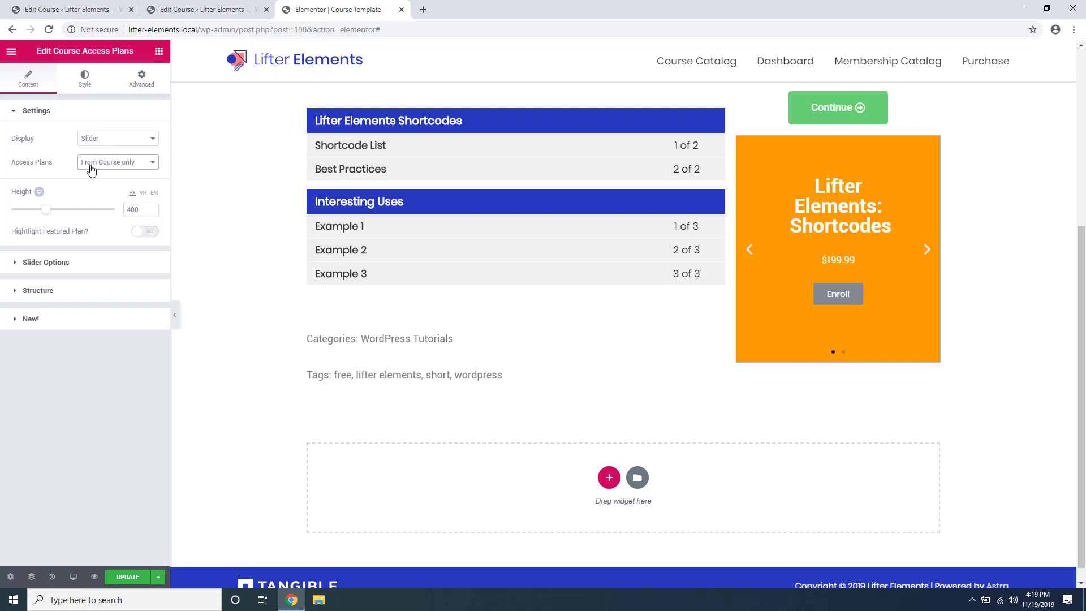
{"action": "left_click", "coordinate": [121, 165]}
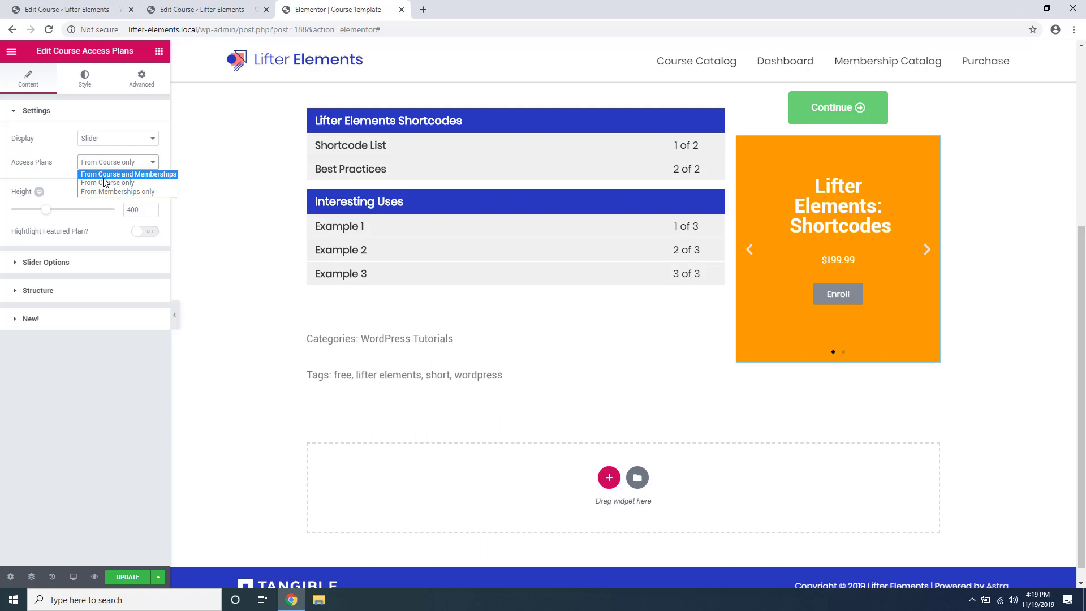
{"action": "left_click", "coordinate": [85, 174]}
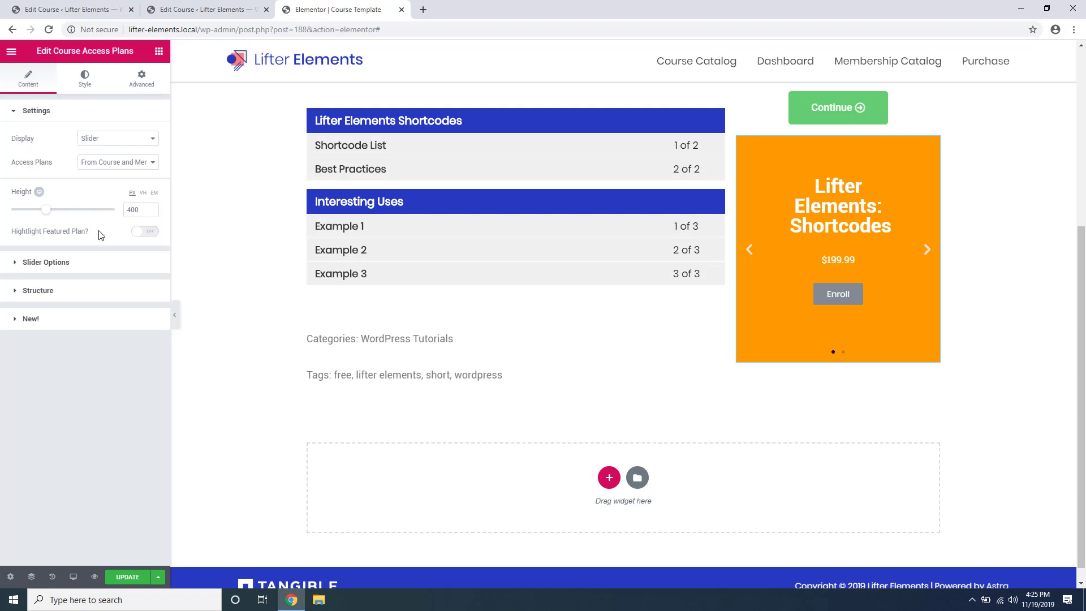
{"action": "left_click", "coordinate": [142, 233]}
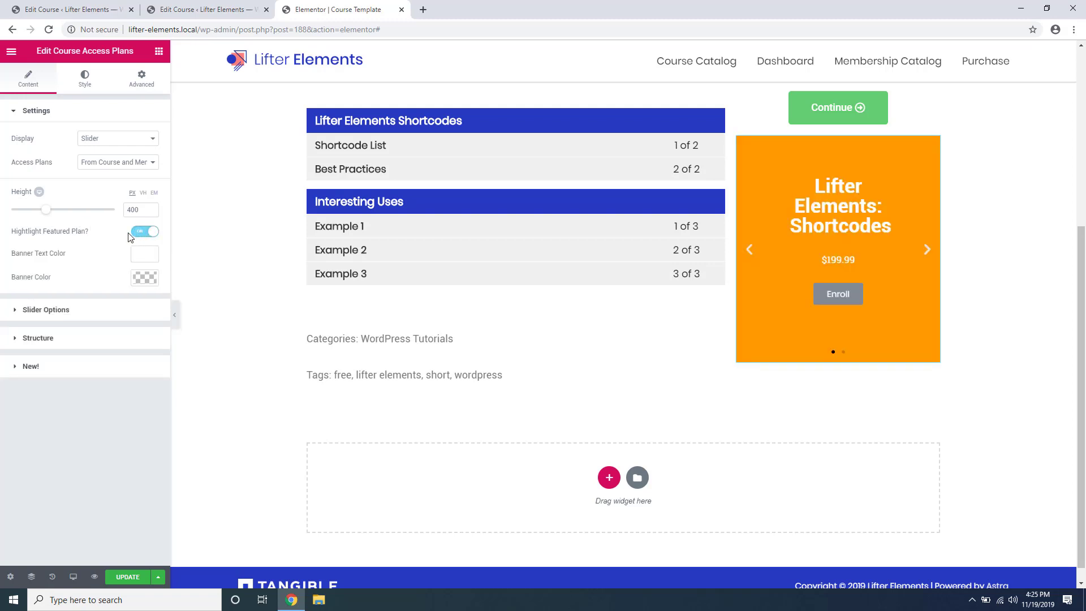
{"action": "left_click", "coordinate": [142, 232]}
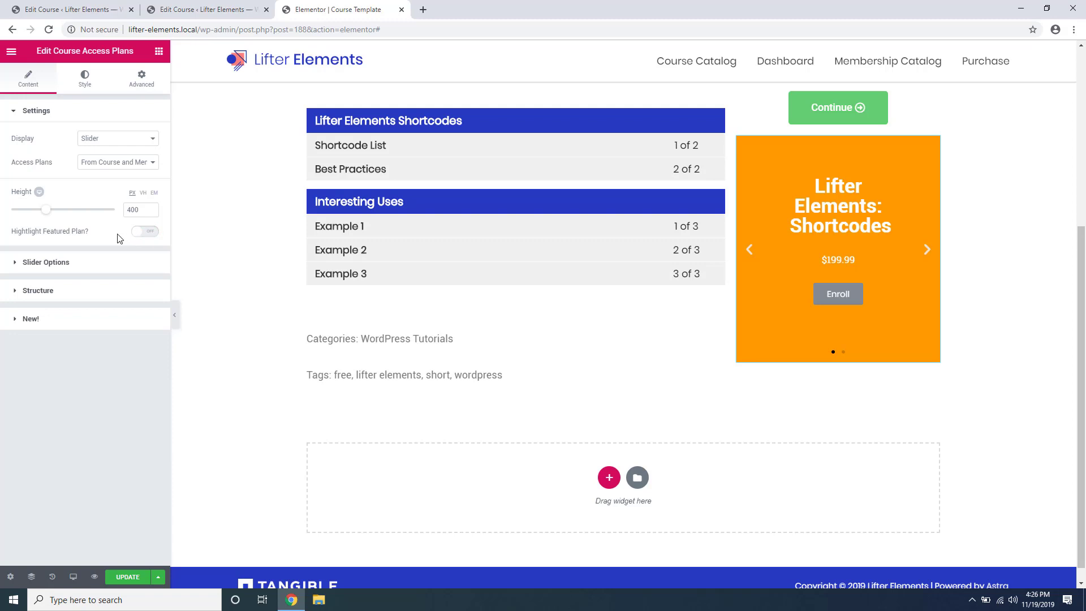
Set slider Transition to Fade and Content Animation to Right, preview the next slide, and expand Structure.
{"action": "left_click", "coordinate": [18, 265]}
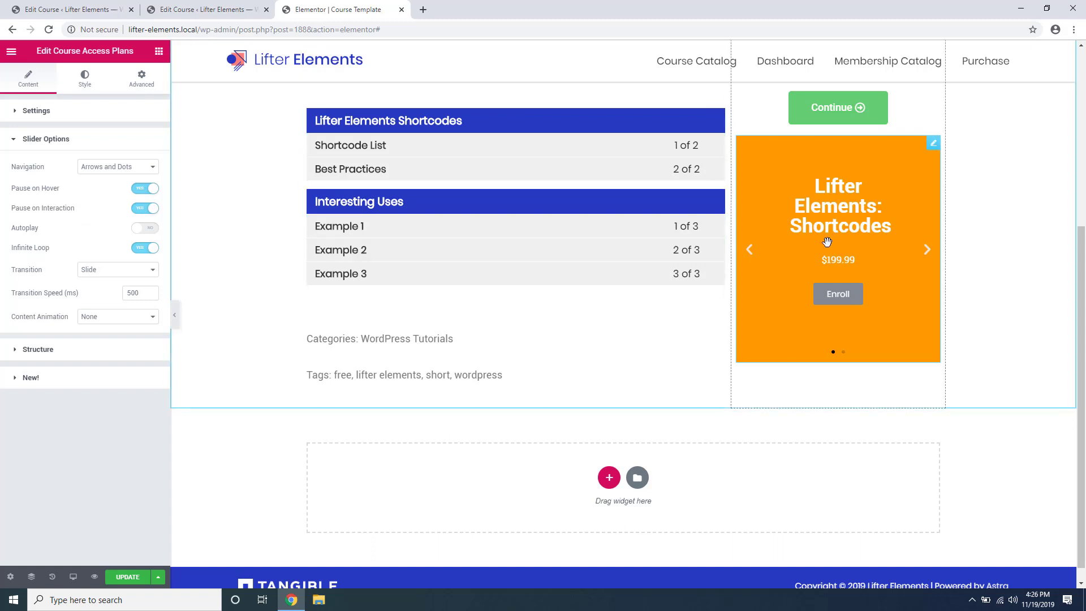
{"action": "left_click", "coordinate": [94, 269]}
{"action": "left_click", "coordinate": [97, 290]}
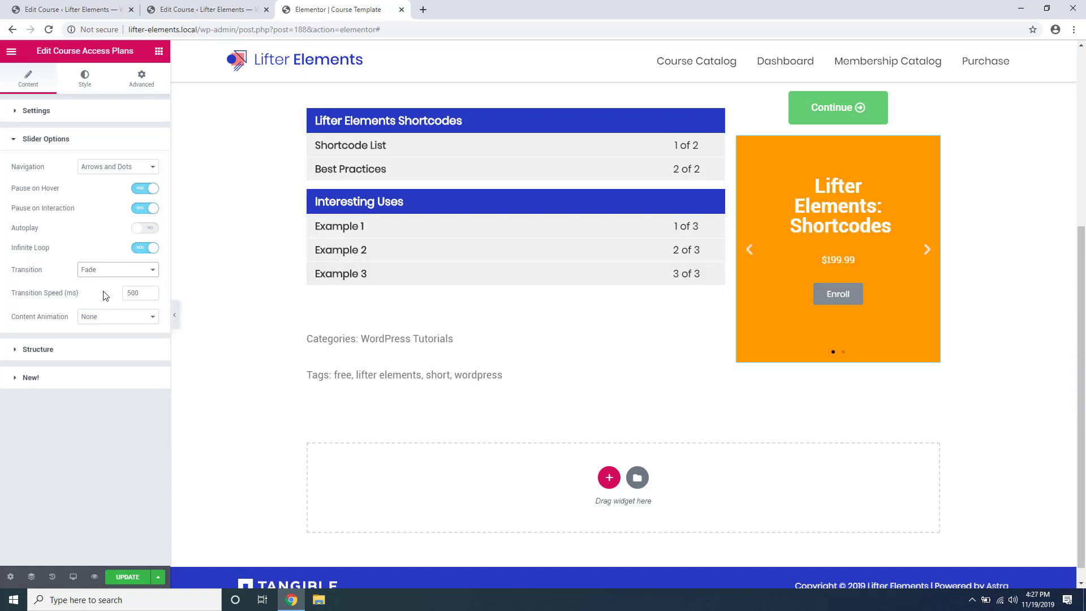
{"action": "left_click", "coordinate": [104, 319]}
{"action": "left_click", "coordinate": [105, 355]}
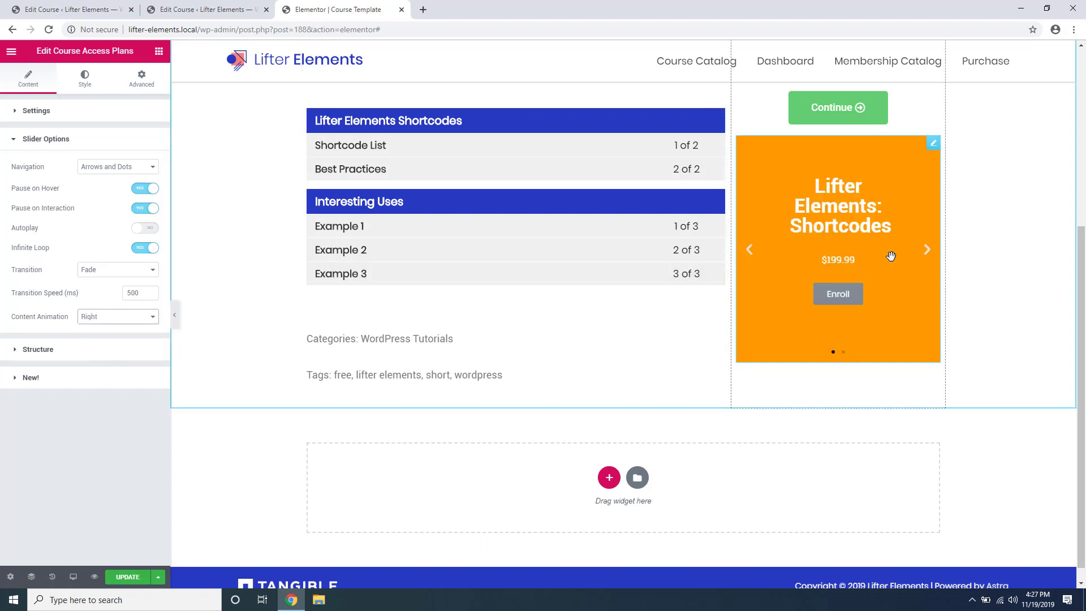
{"action": "left_click", "coordinate": [928, 255]}
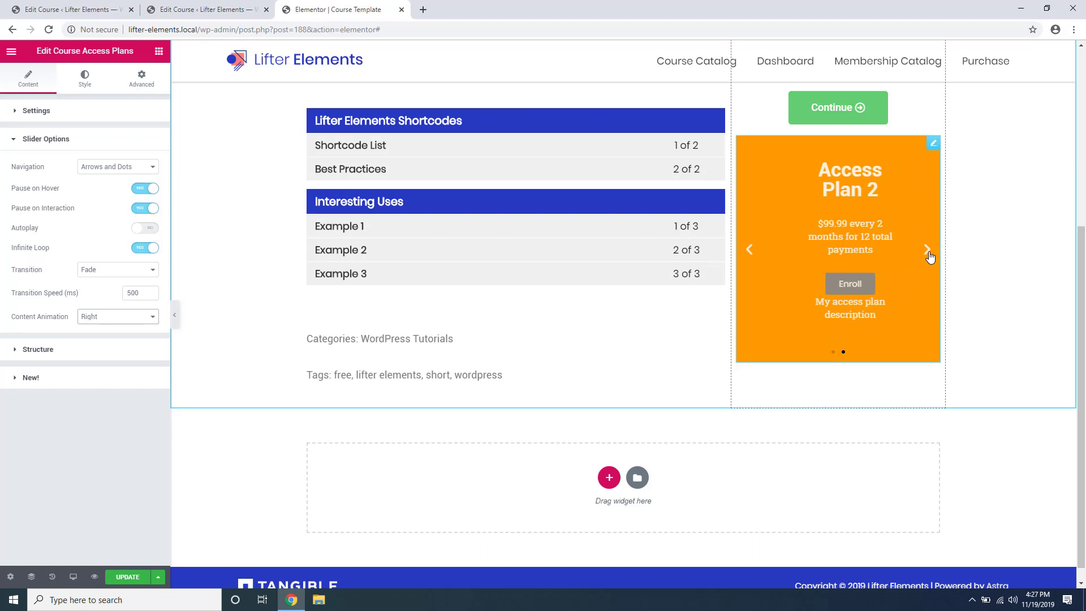
{"action": "left_click", "coordinate": [38, 351]}
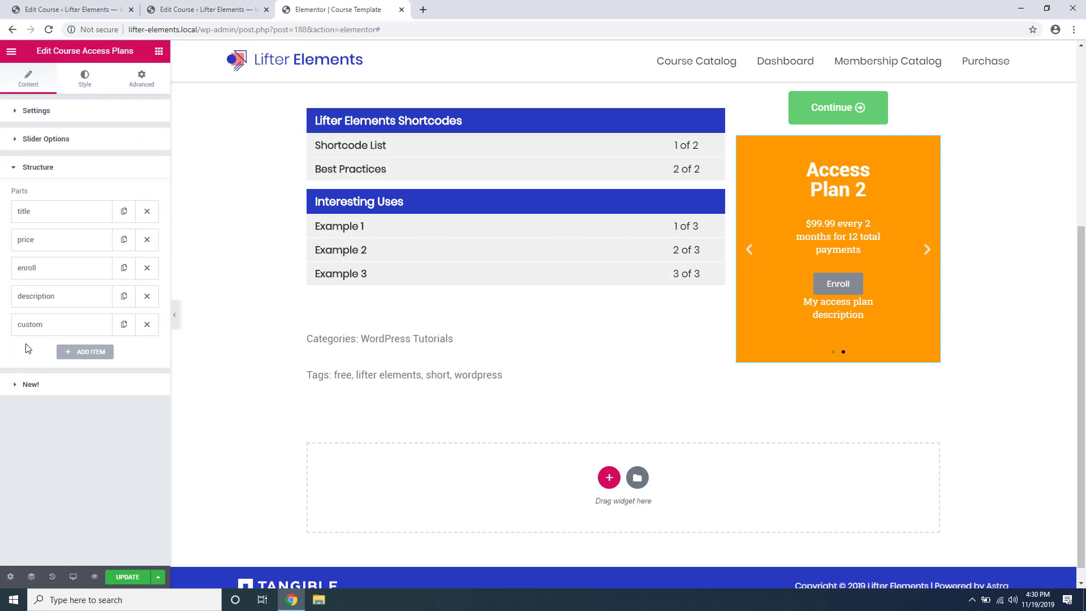
Try moving the price part below enroll, and keep span as the title's heading tag.
{"action": "mouse_move", "coordinate": [50, 240]}
{"action": "left_mouse_down"}
{"action": "mouse_move", "coordinate": [68, 279]}
{"action": "mouse_move", "coordinate": [60, 238]}
{"action": "left_mouse_up"}
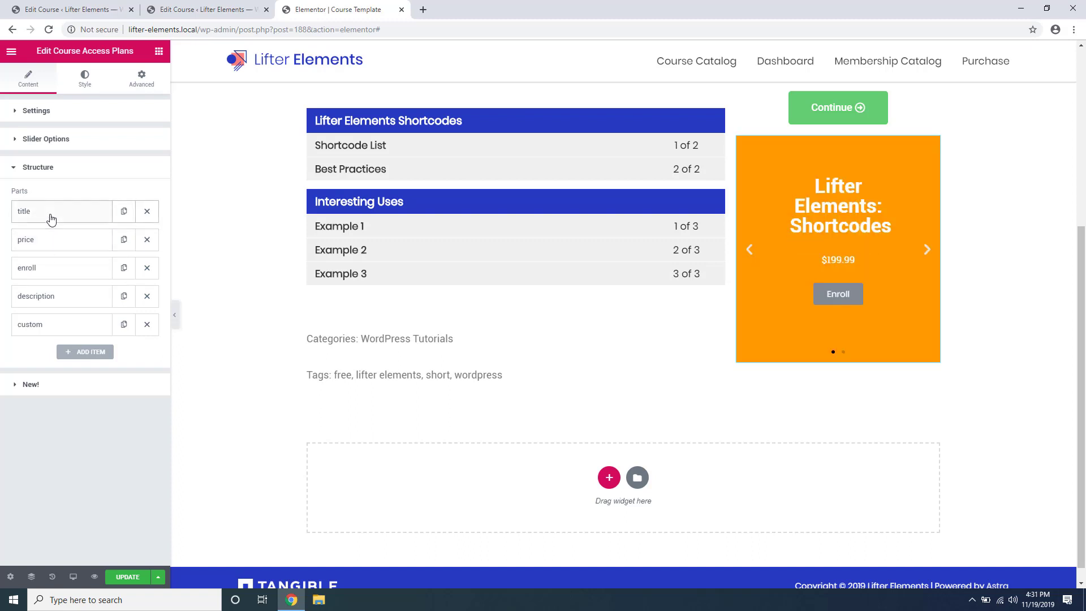
{"action": "left_click", "coordinate": [51, 217]}
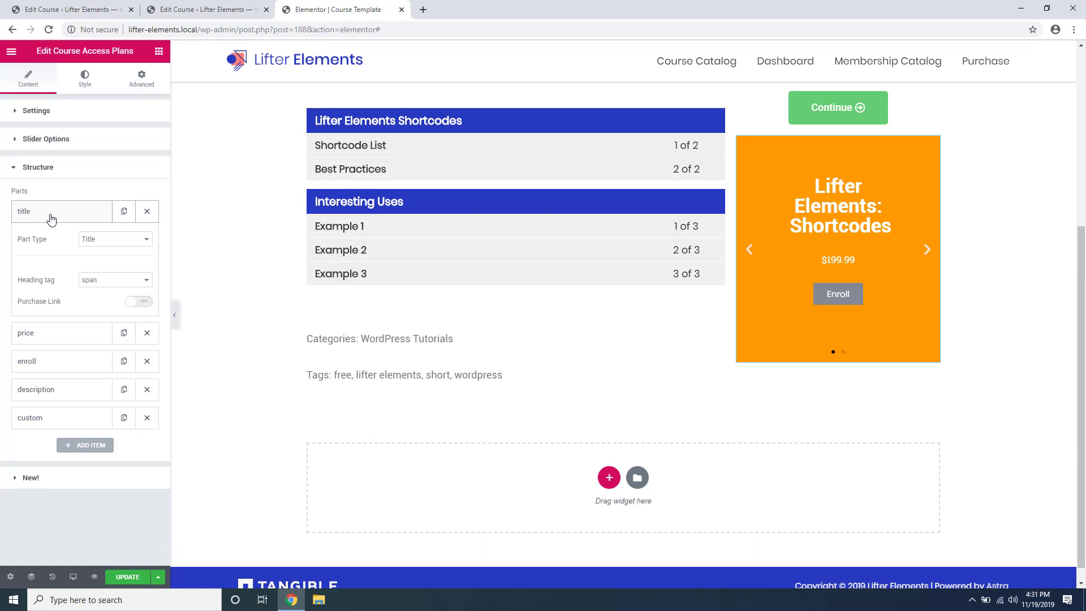
{"action": "left_click", "coordinate": [90, 288]}
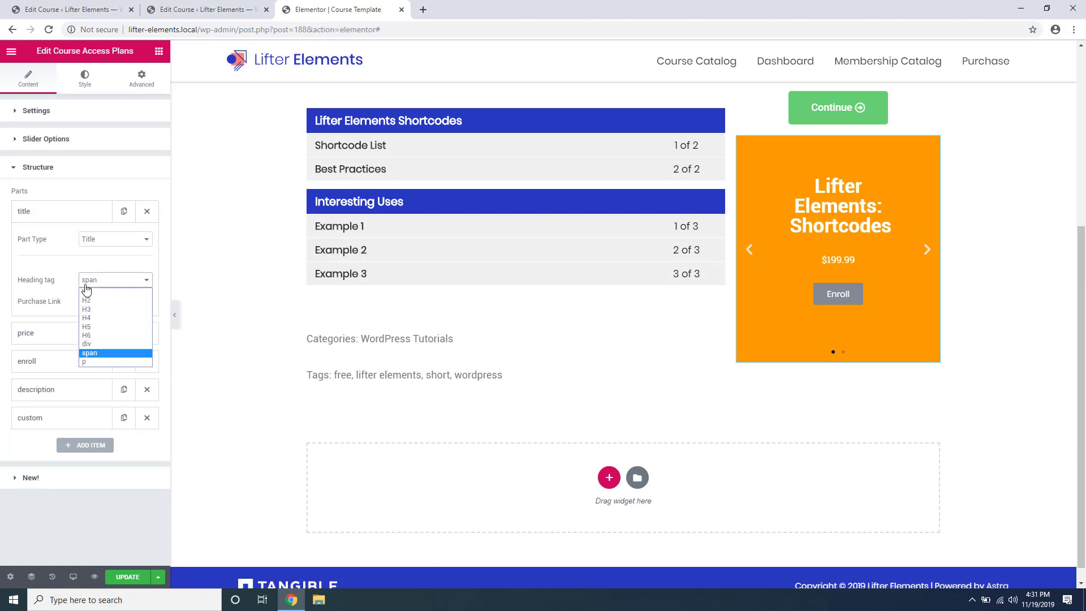
{"action": "left_click", "coordinate": [97, 286]}
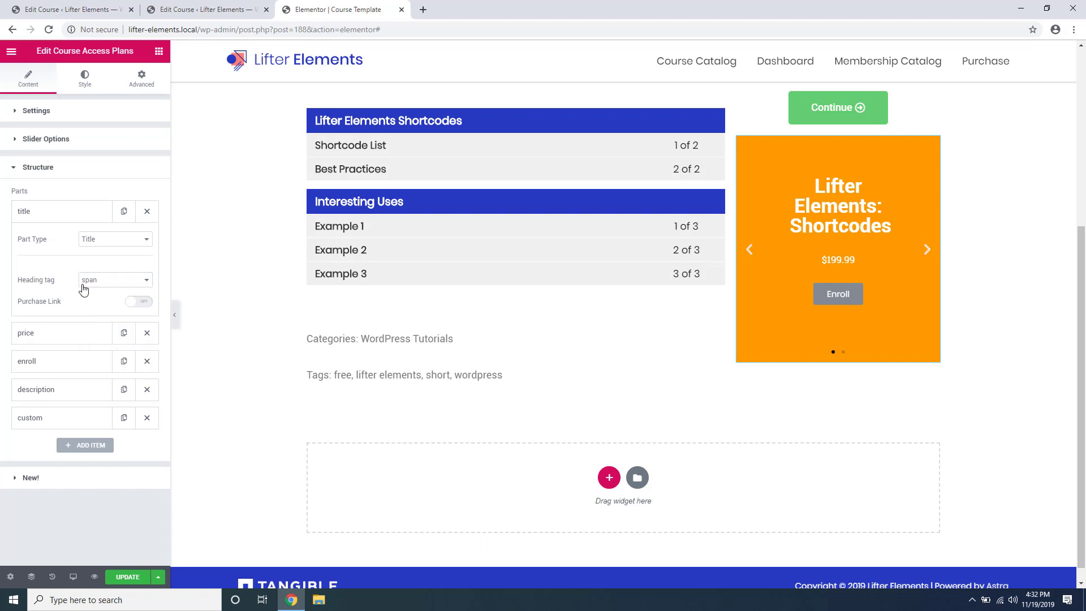
Give the price part the label 'Price' so slides read Price: $199.99.
{"action": "left_click", "coordinate": [73, 339]}
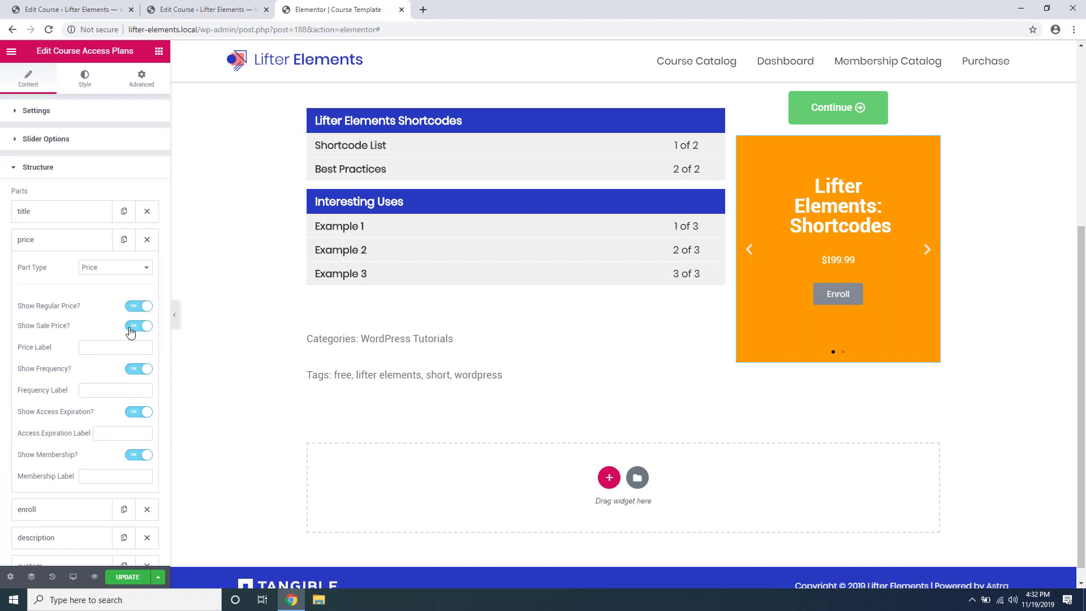
{"action": "left_click", "coordinate": [97, 348]}
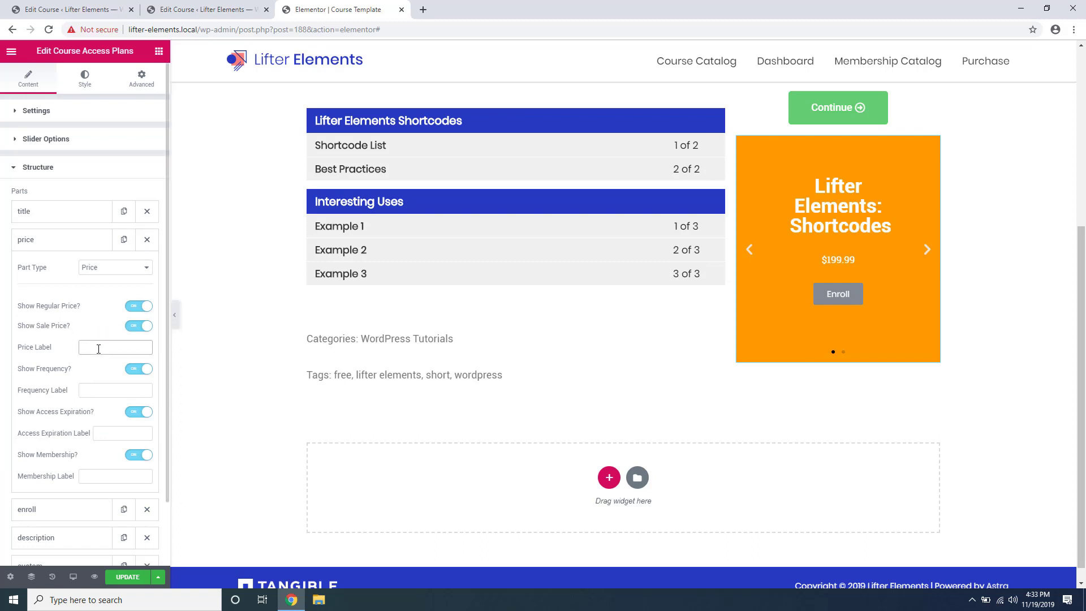
{"action": "type", "text": "Price:"}
{"action": "left_click", "coordinate": [47, 514]}
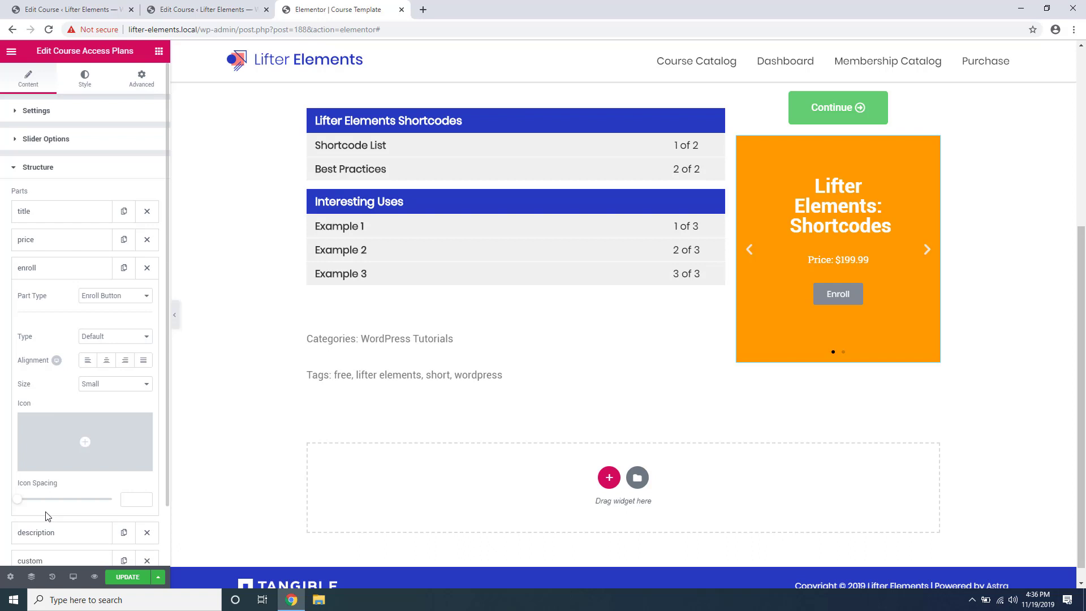
{"action": "scroll", "coordinate": [45, 512], "scroll_direction": "down", "scroll_amount": 1}
{"action": "left_click", "coordinate": [43, 501]}
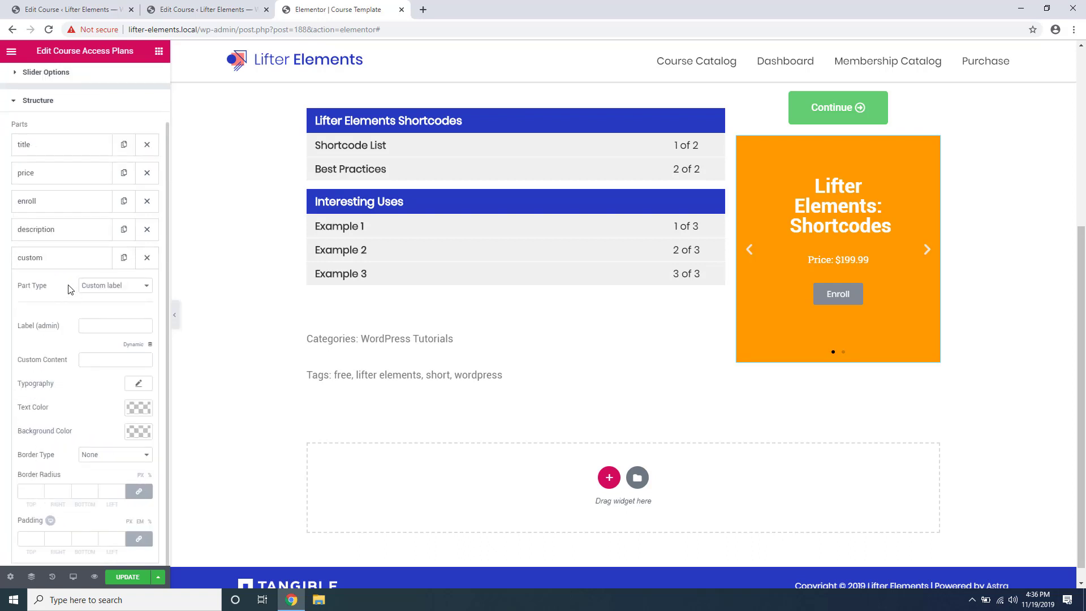
{"action": "left_click", "coordinate": [96, 259]}
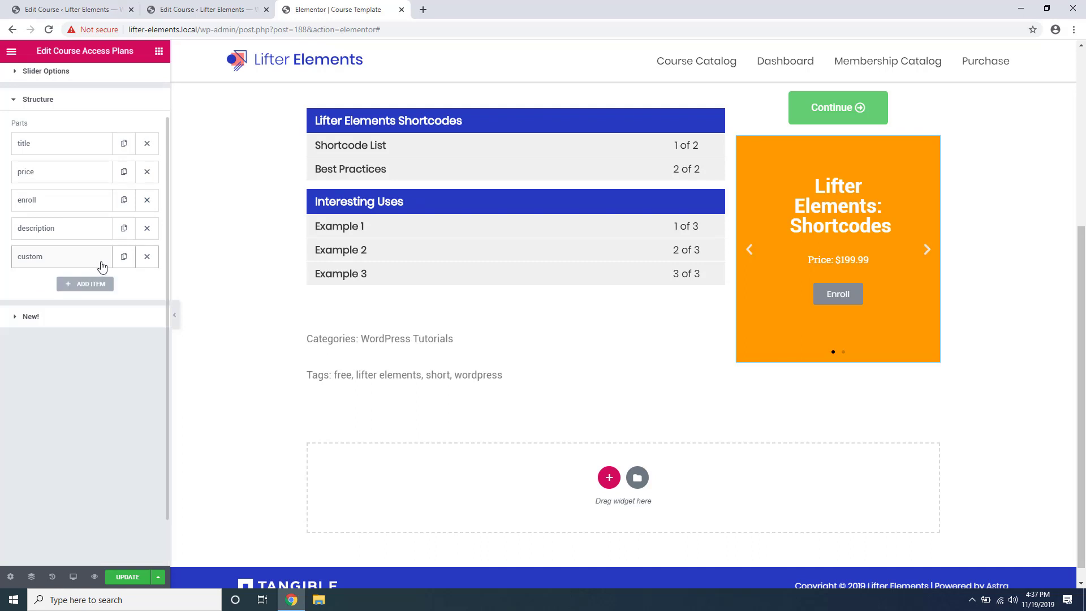
{"action": "left_click", "coordinate": [125, 258]}
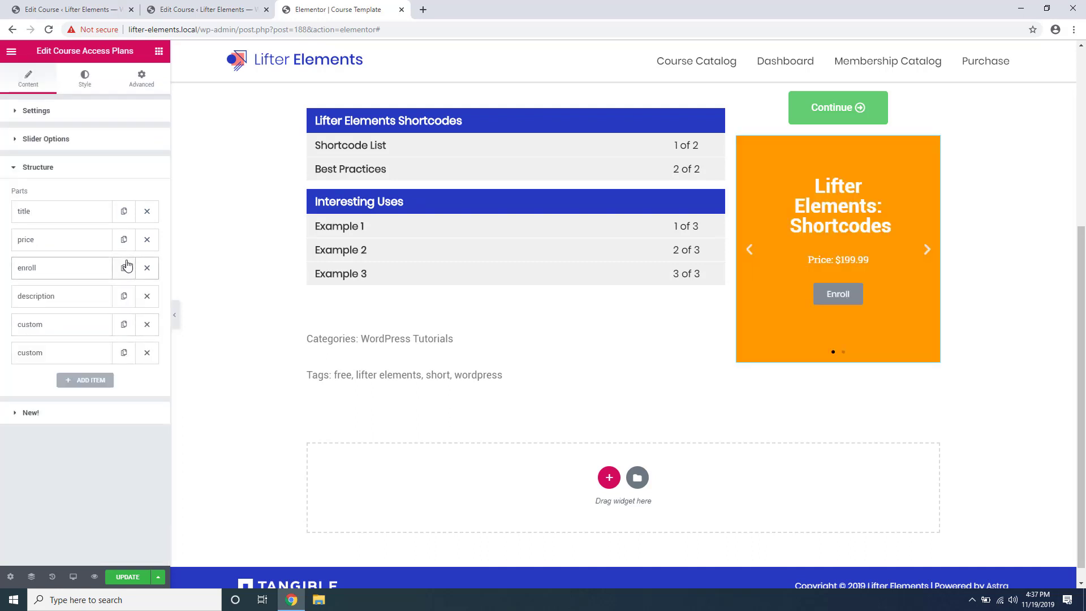
{"action": "left_click", "coordinate": [147, 353]}
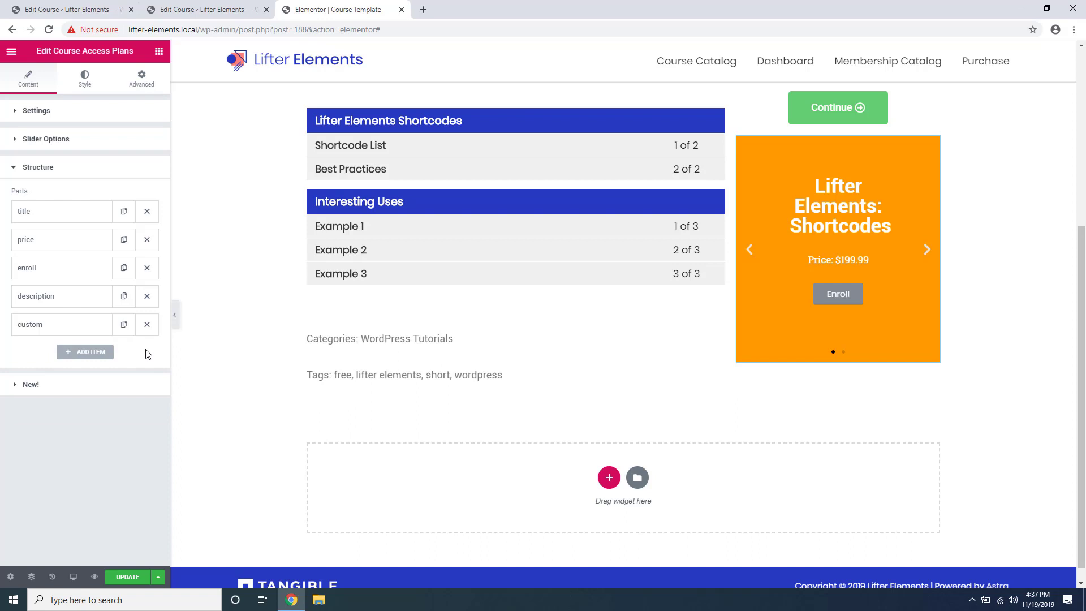
{"action": "left_click", "coordinate": [86, 352]}
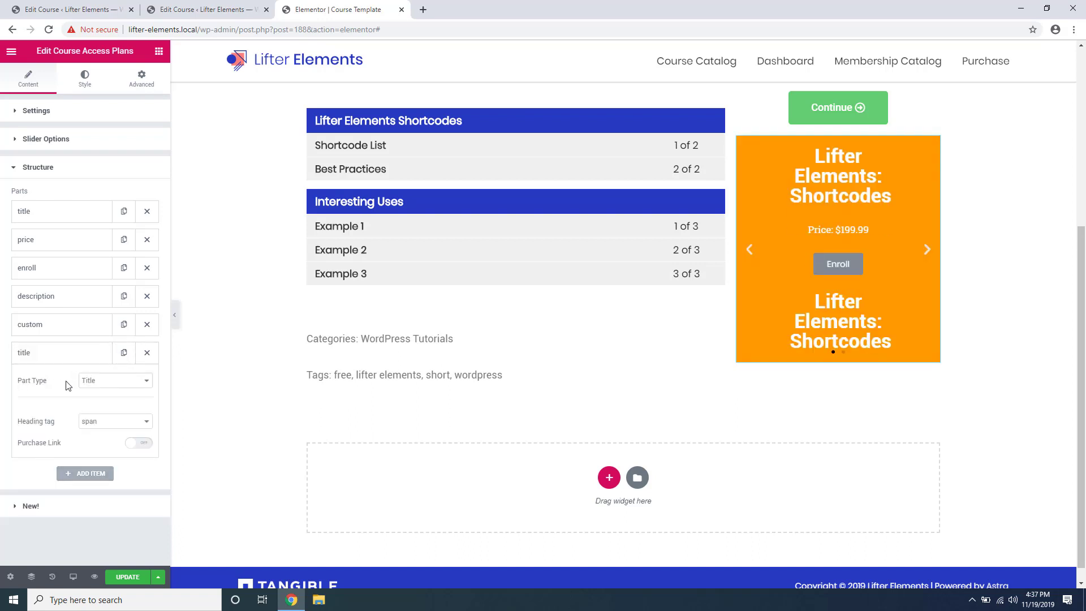
{"action": "left_click", "coordinate": [99, 381]}
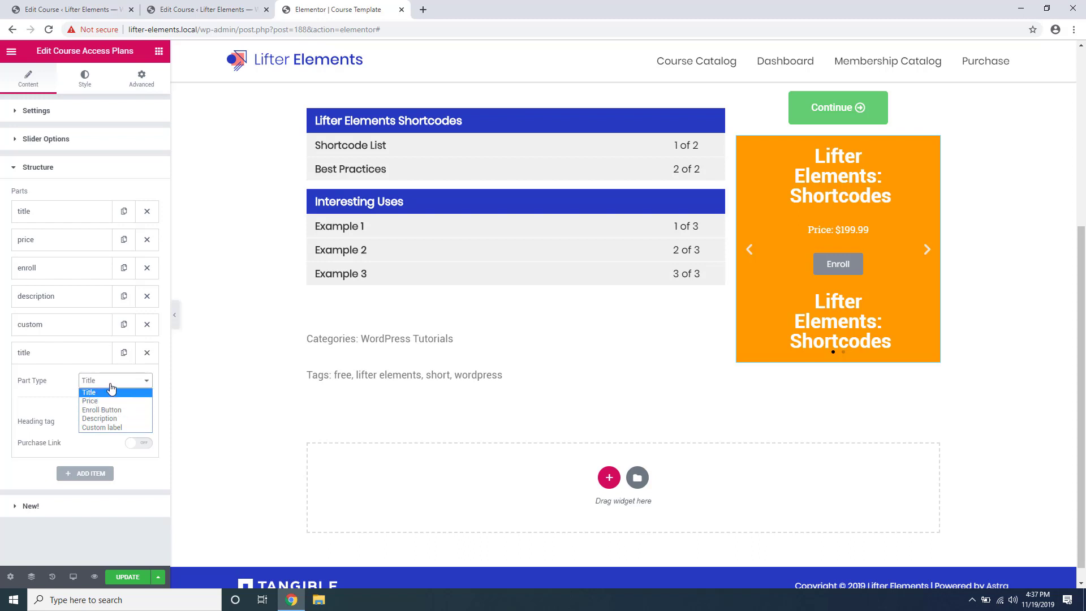
{"action": "left_click", "coordinate": [110, 387]}
{"action": "left_click", "coordinate": [146, 353]}
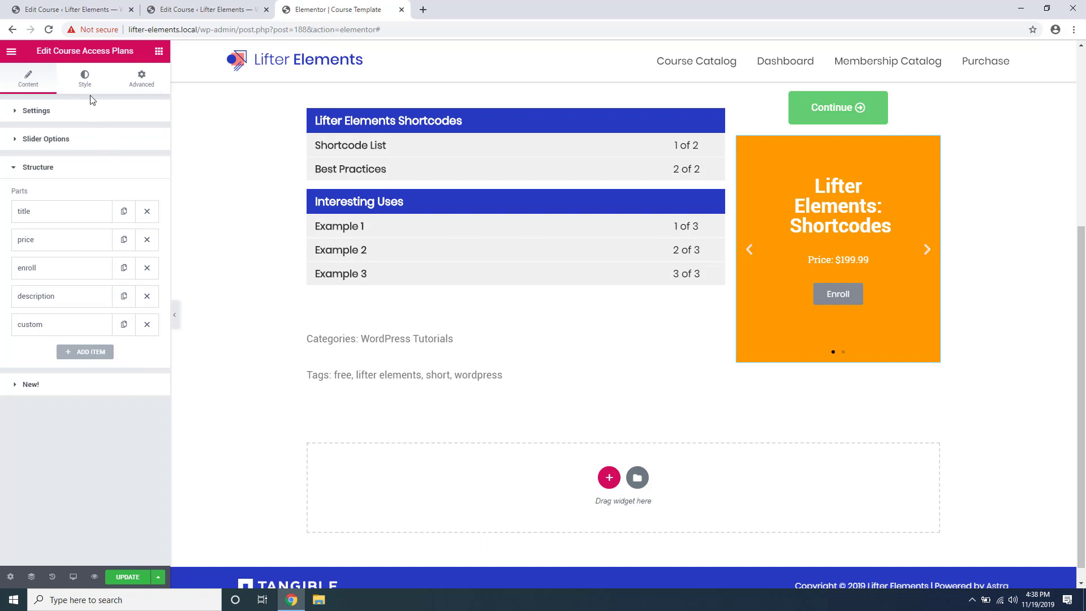
Bring up the slider's Style settings with the Typography and Button sections expanded.
{"action": "left_click", "coordinate": [83, 80]}
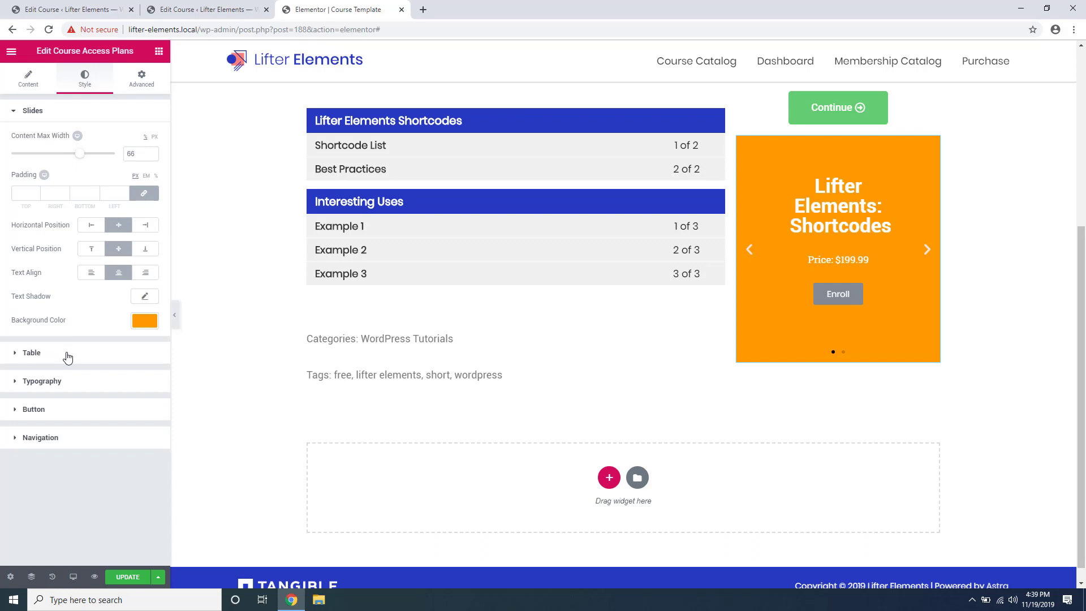
{"action": "left_click", "coordinate": [34, 387]}
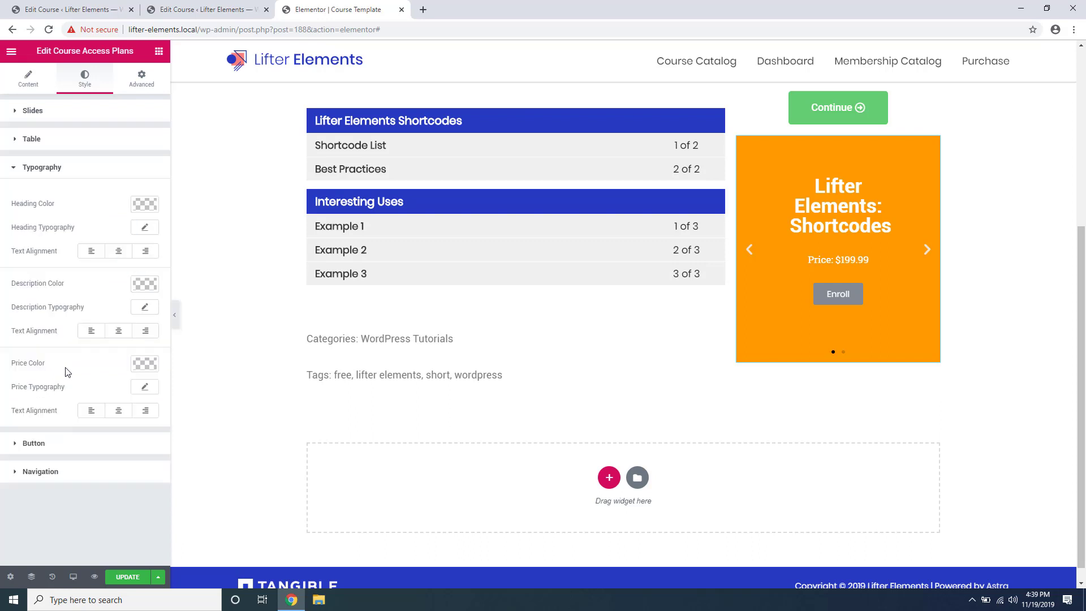
{"action": "left_click", "coordinate": [43, 444]}
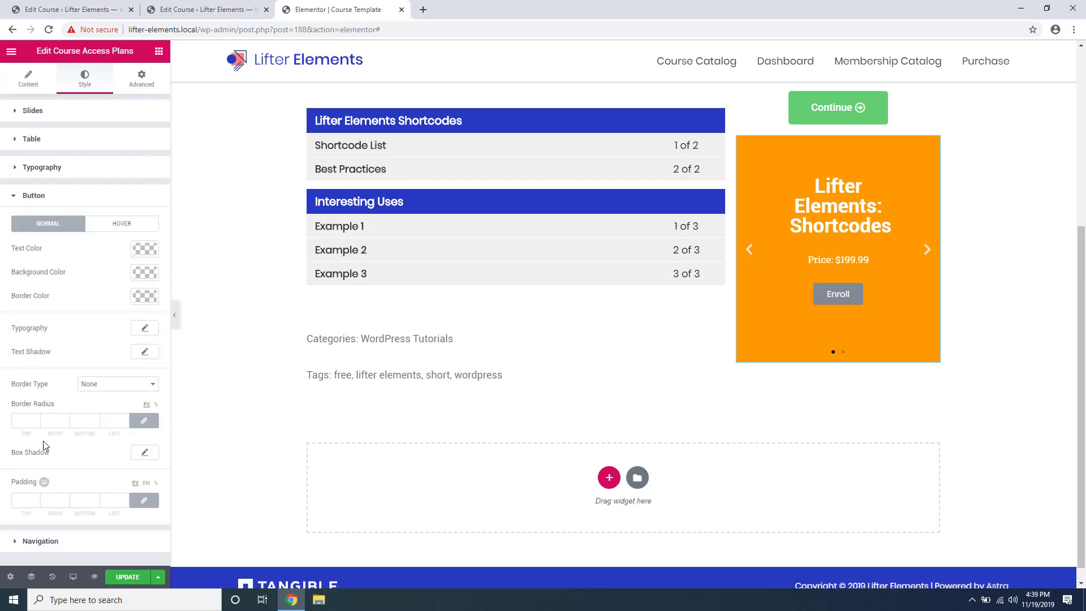